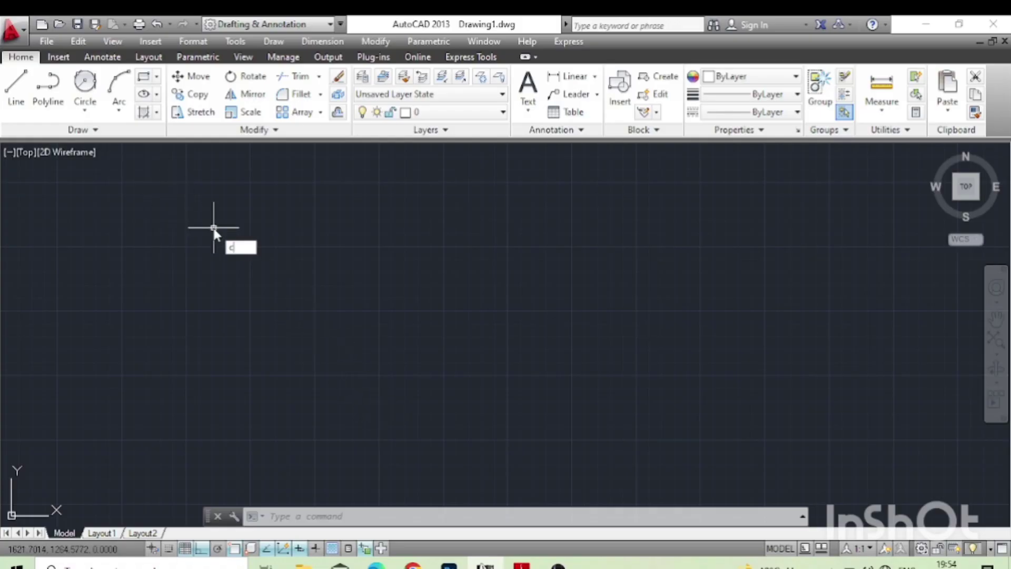
# Draw two concentric circles with radii of 30 and 22
pyautogui.press('Return')
pyautogui.click(259, 288)
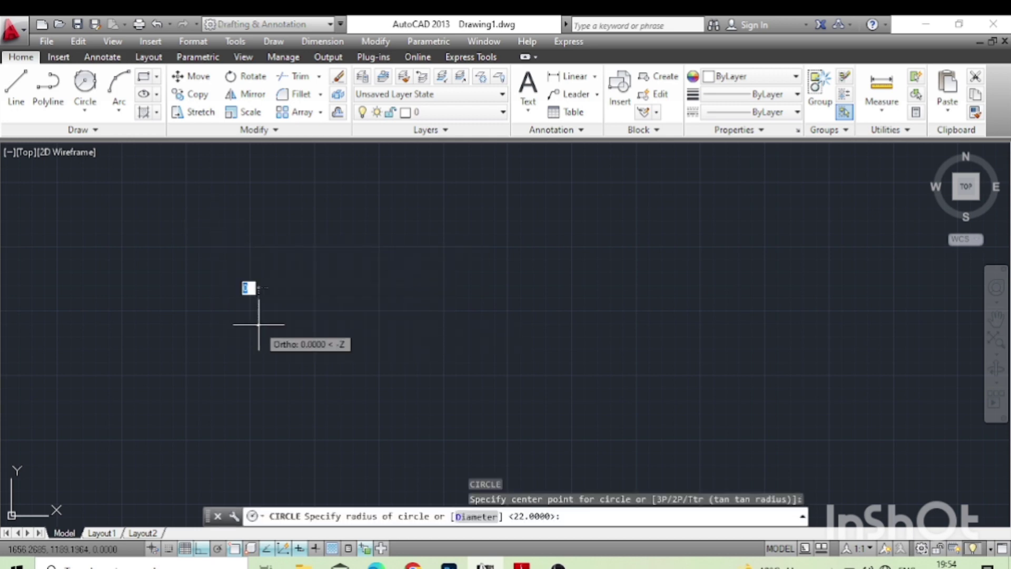
pyautogui.write('30')
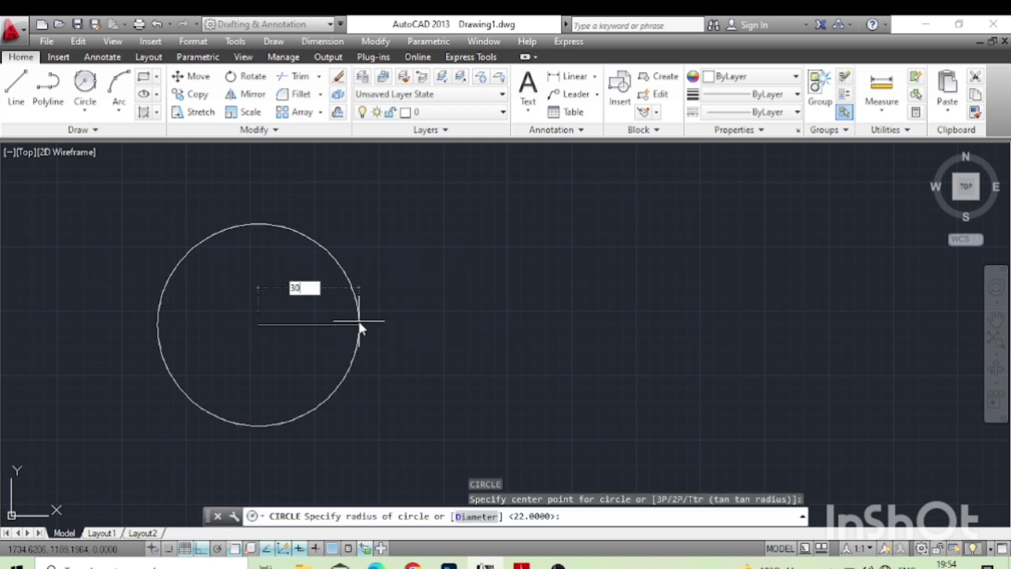
pyautogui.press('Return')
pyautogui.press('Return')
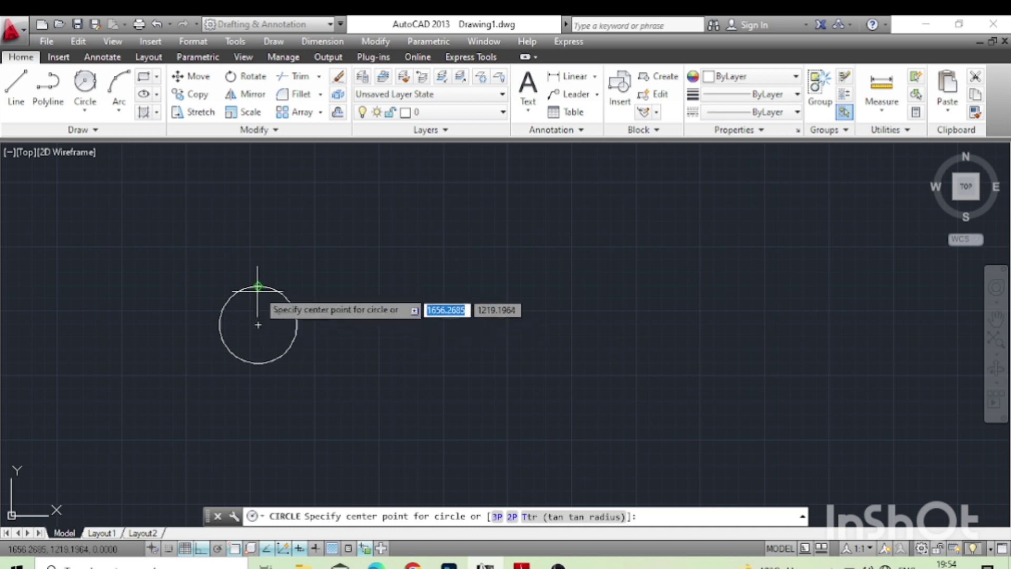
pyautogui.click(258, 324)
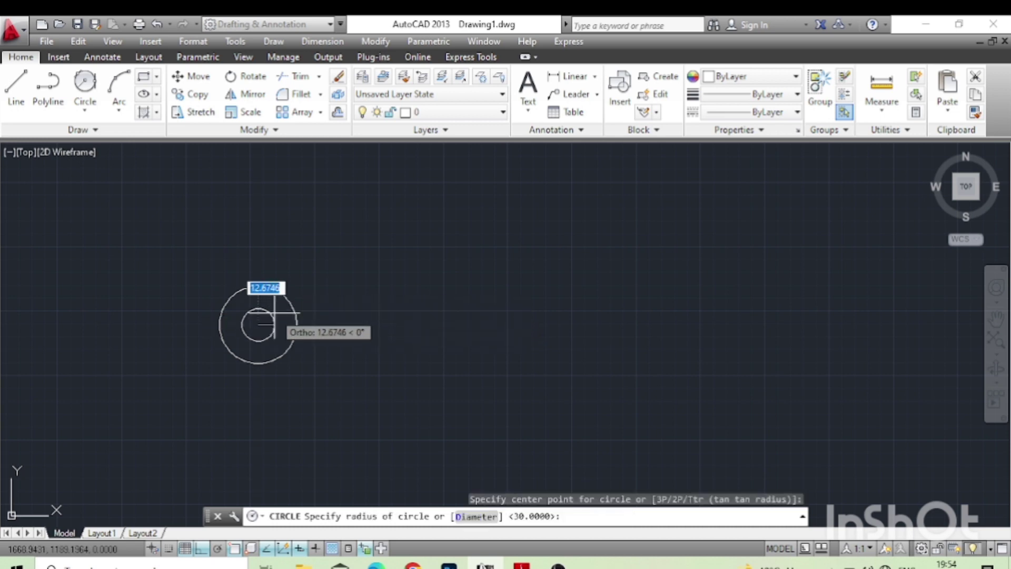
pyautogui.write('22')
pyautogui.press('Return')
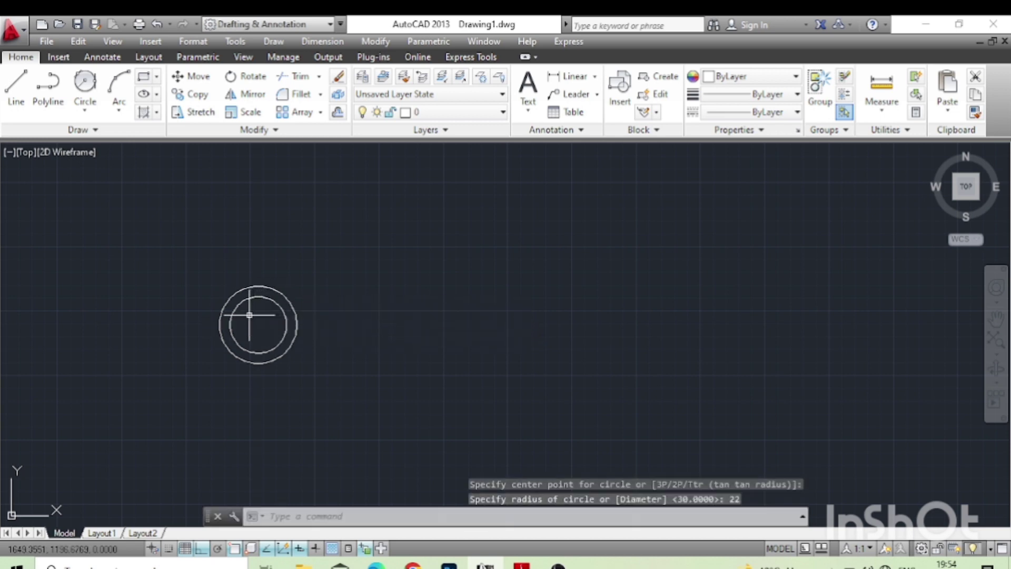
# Try a circle of radius 6 centred on the inner circle's top quadrant, and undo it
pyautogui.scroll(2, 249, 314)
pyautogui.press('Return')
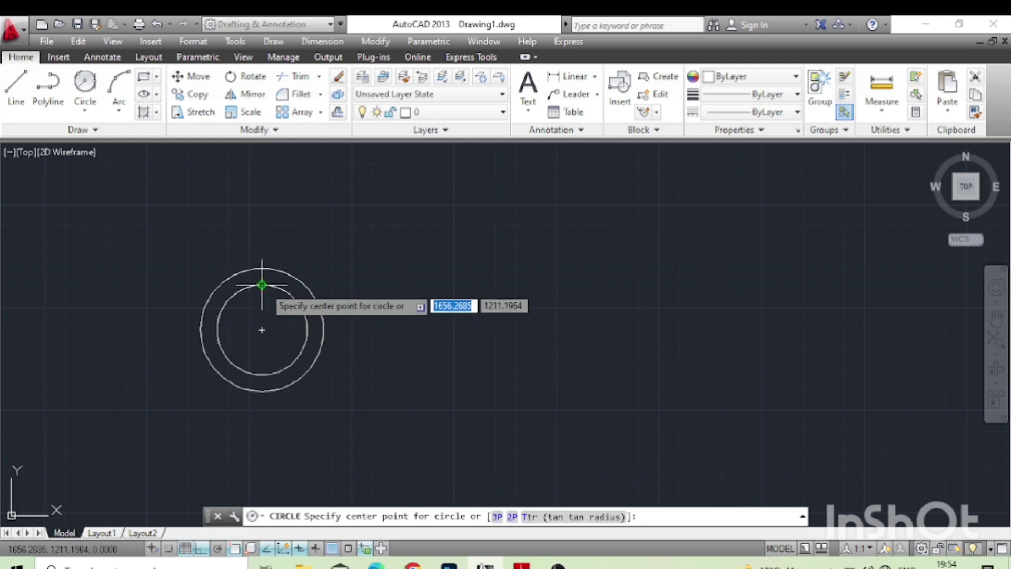
pyautogui.click(261, 285)
pyautogui.write('6')
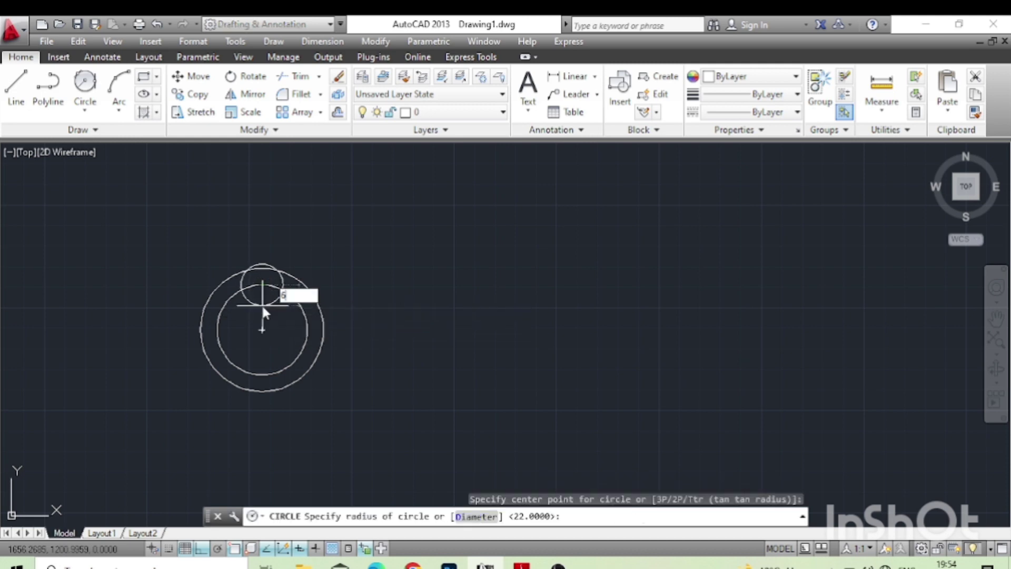
pyautogui.press('Return')
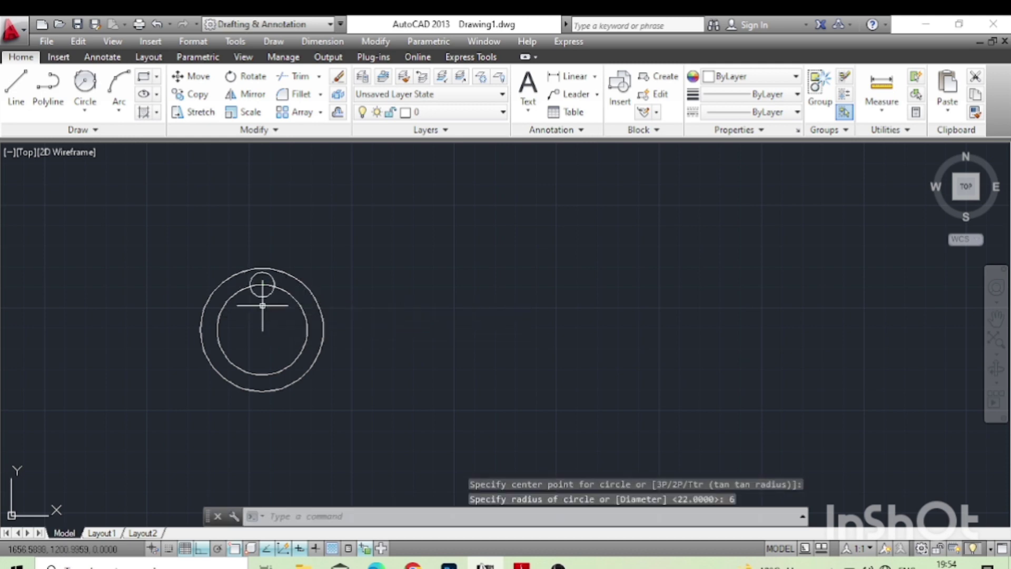
pyautogui.hotkey('ctrl', 'z')
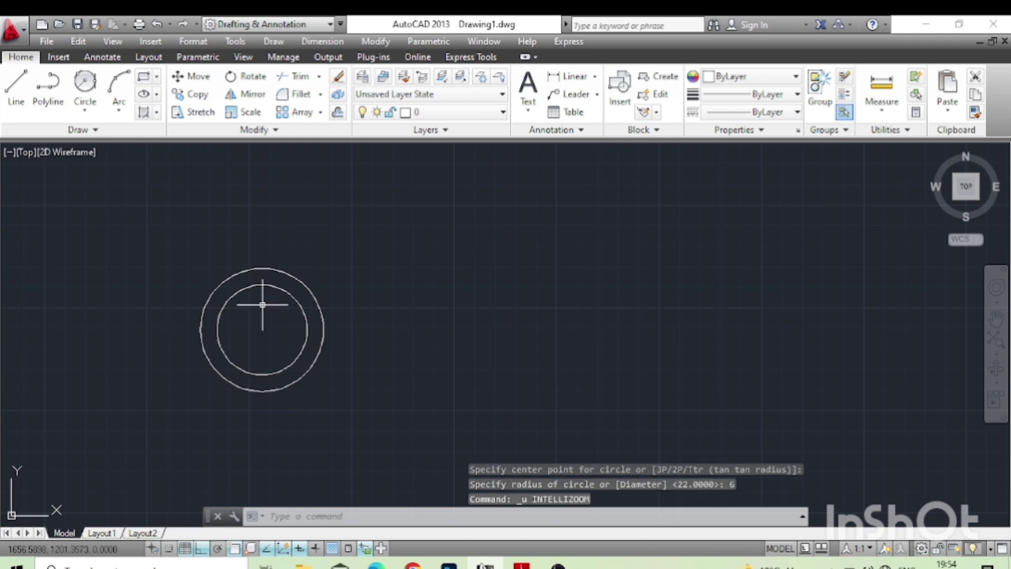
# Draw a circle of radius 4 centred on the top quadrant of the 22-radius circle
pyautogui.press('Return')
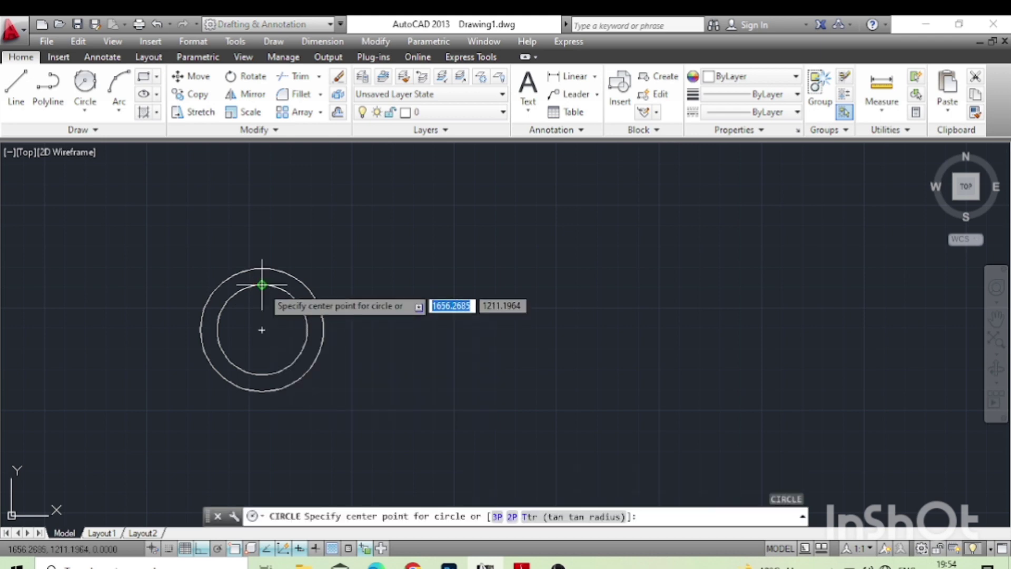
pyautogui.click(261, 285)
pyautogui.write('4')
pyautogui.press('Return')
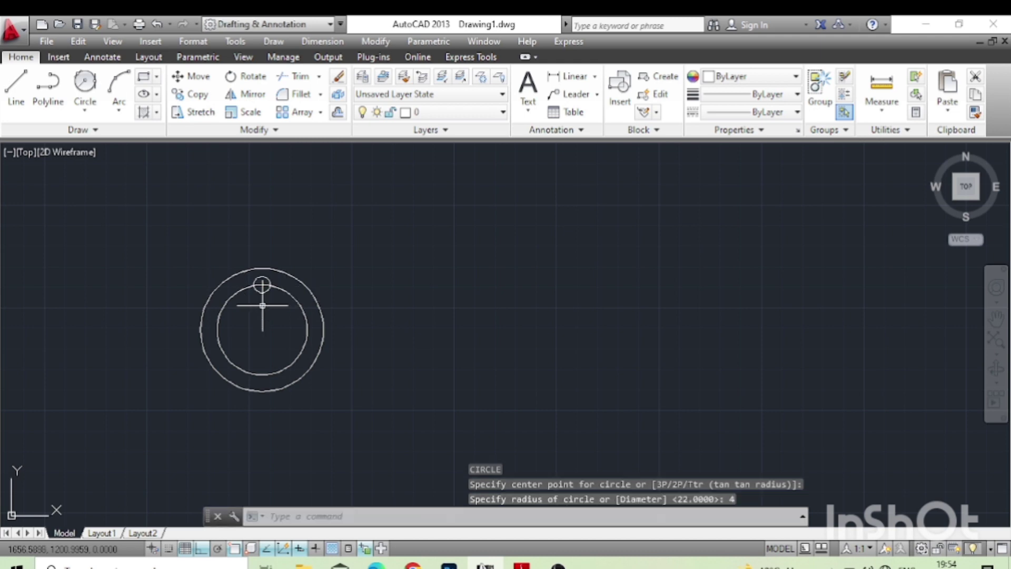
pyautogui.scroll(2, 263, 287)
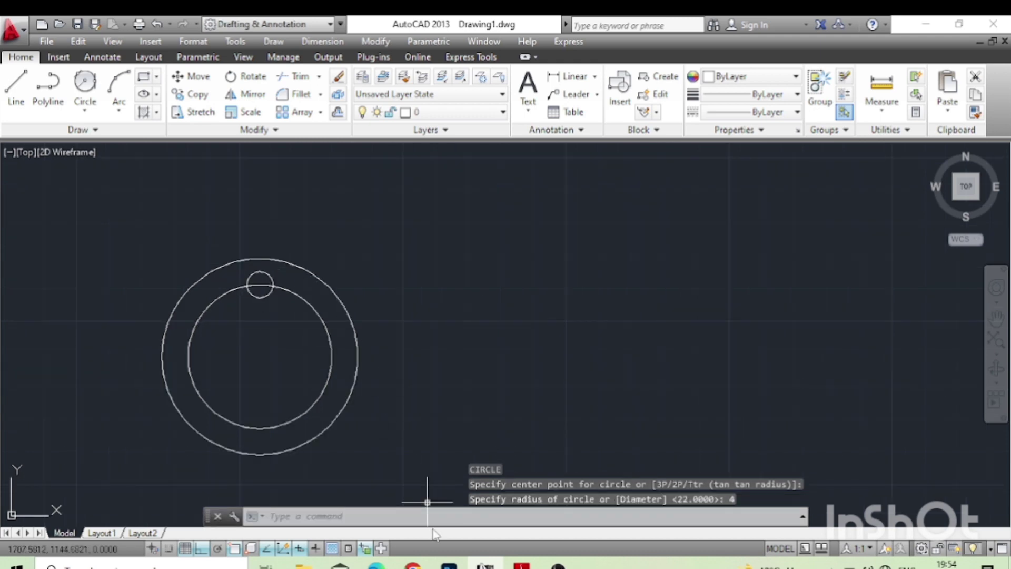
# Consult MECH.pdf in Adobe Reader, and in AutoCAD create a polar array of the small circle about the concentric circles' centre
pyautogui.click(521, 566)
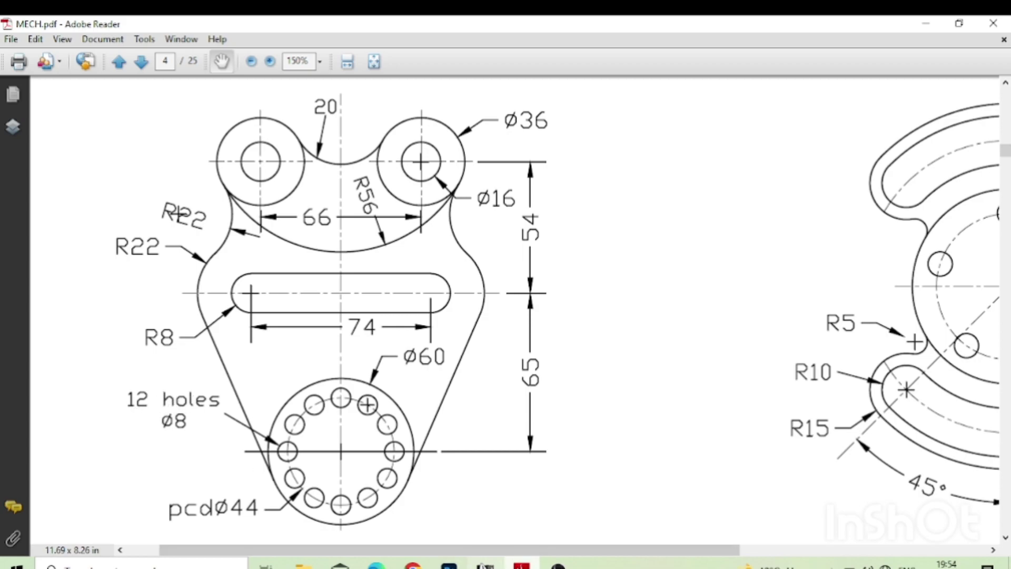
pyautogui.hotkey('alt', 'Tab')
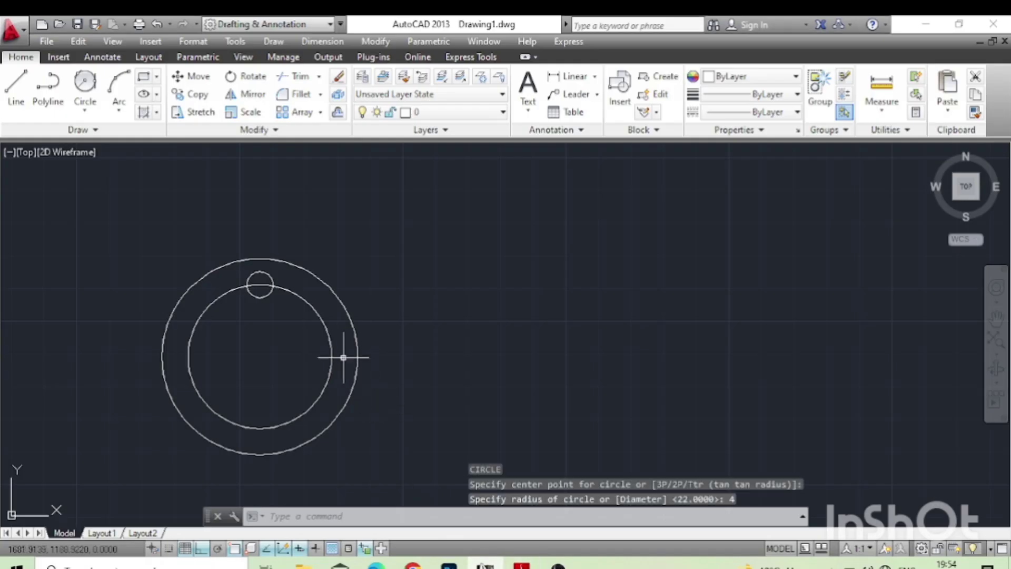
pyautogui.write('ar')
pyautogui.press('Return')
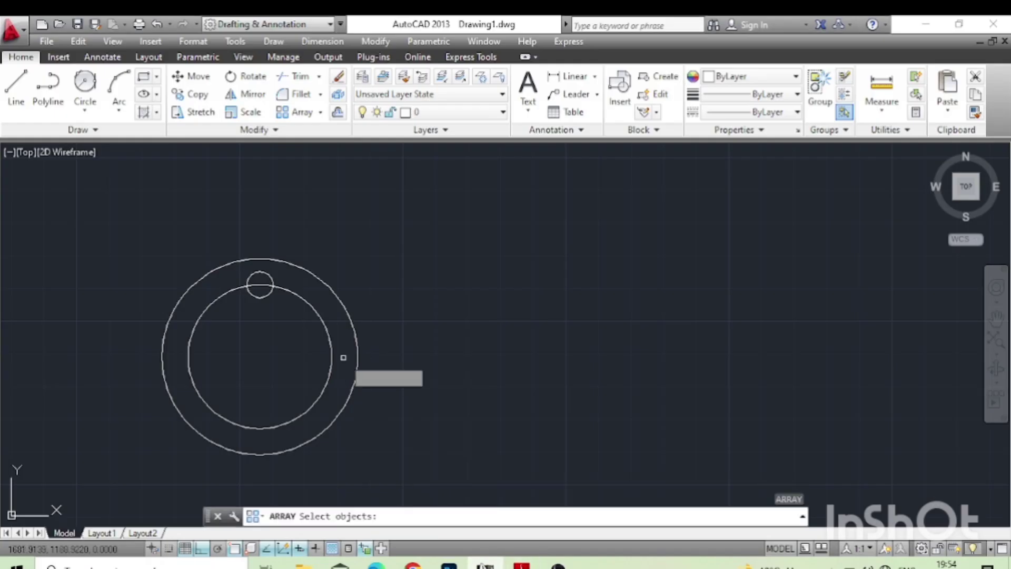
pyautogui.click(273, 282)
pyautogui.press('Return')
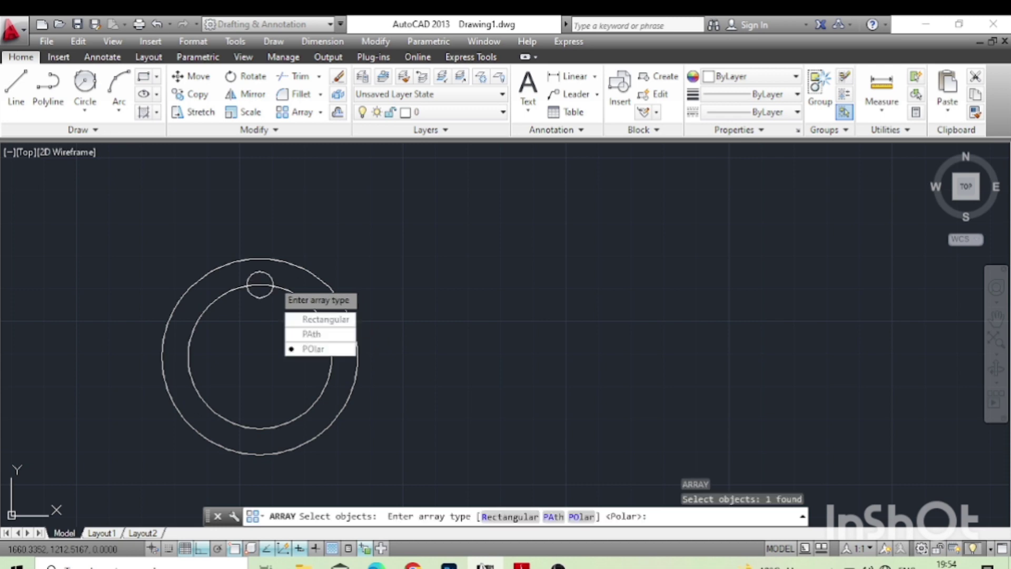
pyautogui.press('Return')
pyautogui.click(260, 356)
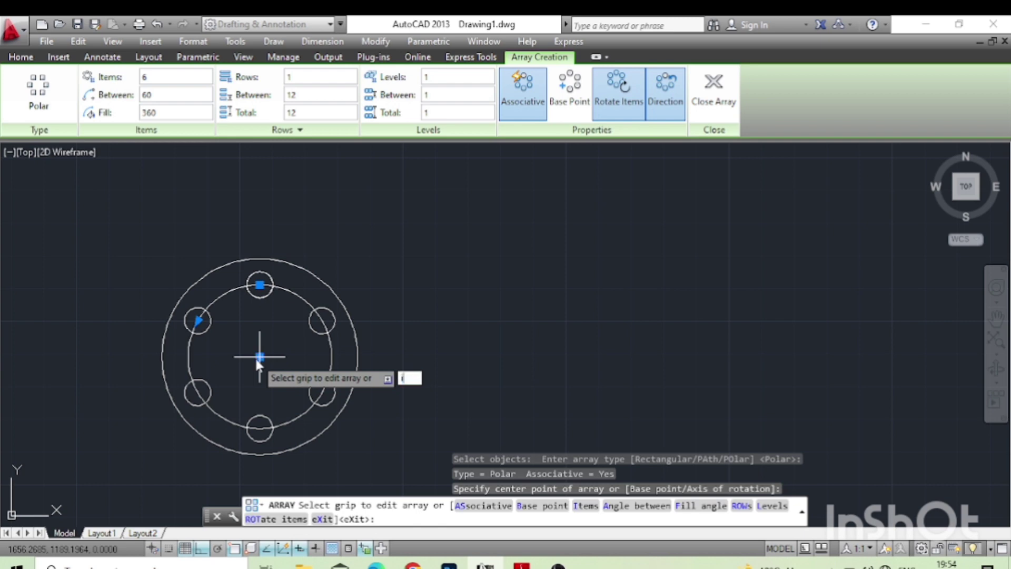
# Set the polar array's number of items to 12 and finish the array
pyautogui.write('i')
pyautogui.press('Return')
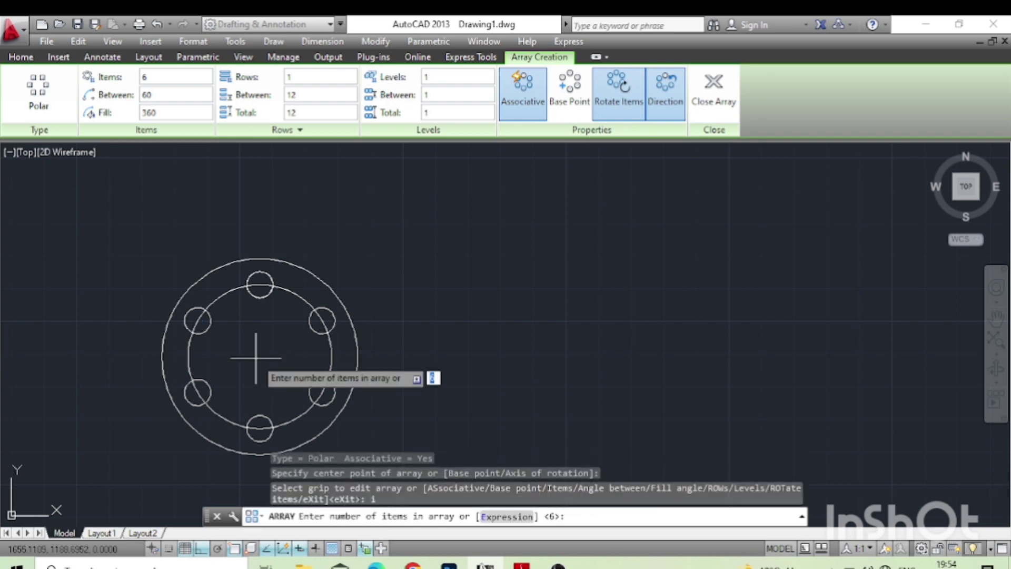
pyautogui.write('12')
pyautogui.press('Return')
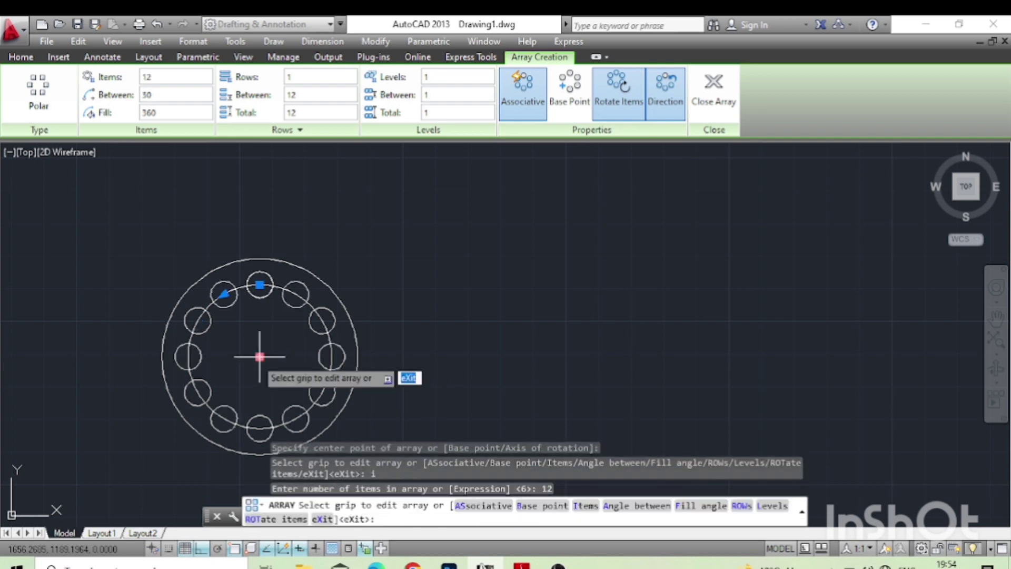
pyautogui.press('Return')
pyautogui.scroll(-3, 247, 295)
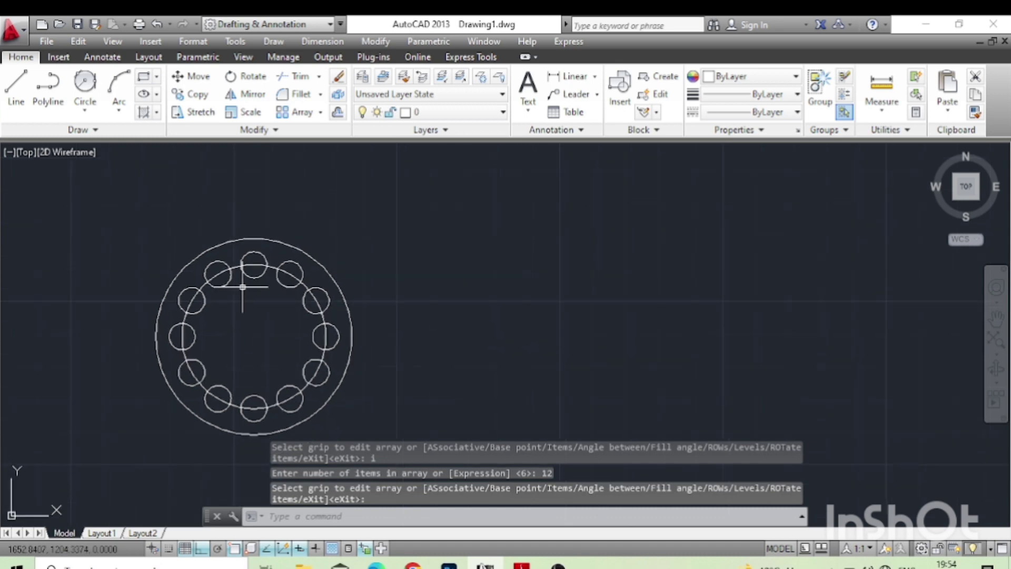
# Change the linetype of the 22-radius circle to CENTER and clear the selection
pyautogui.scroll(2, 266, 282)
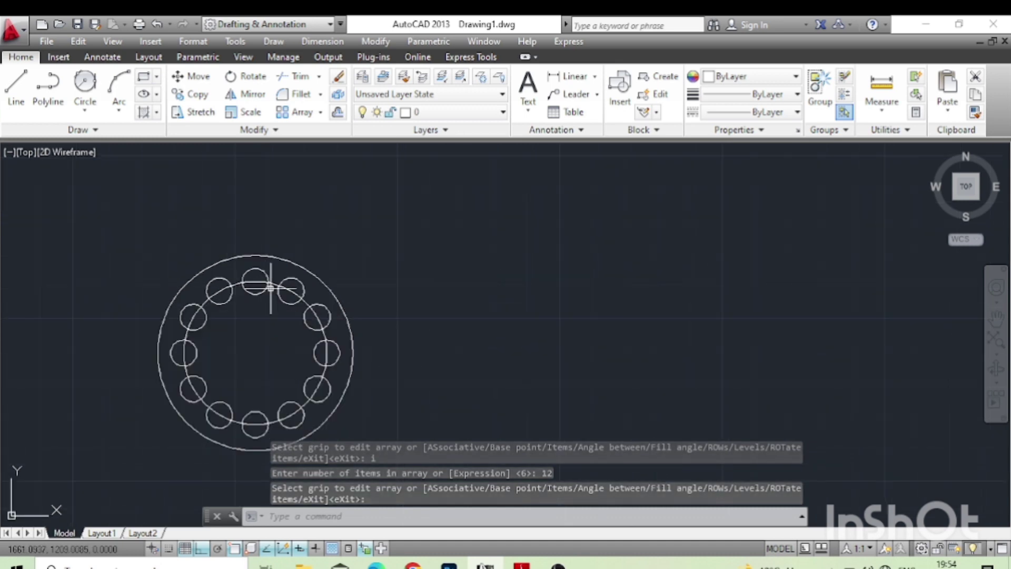
pyautogui.click(271, 282)
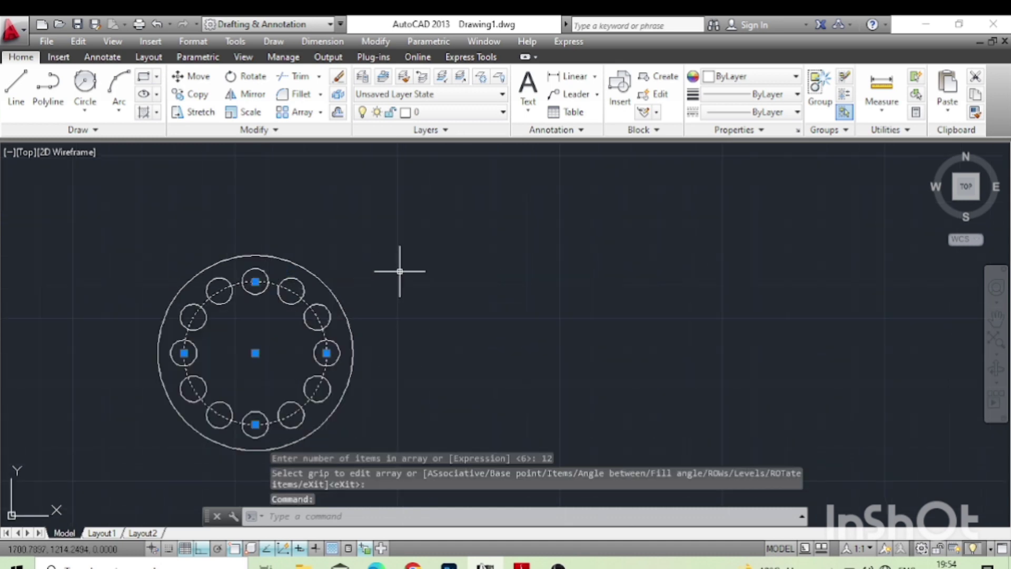
pyautogui.click(764, 112)
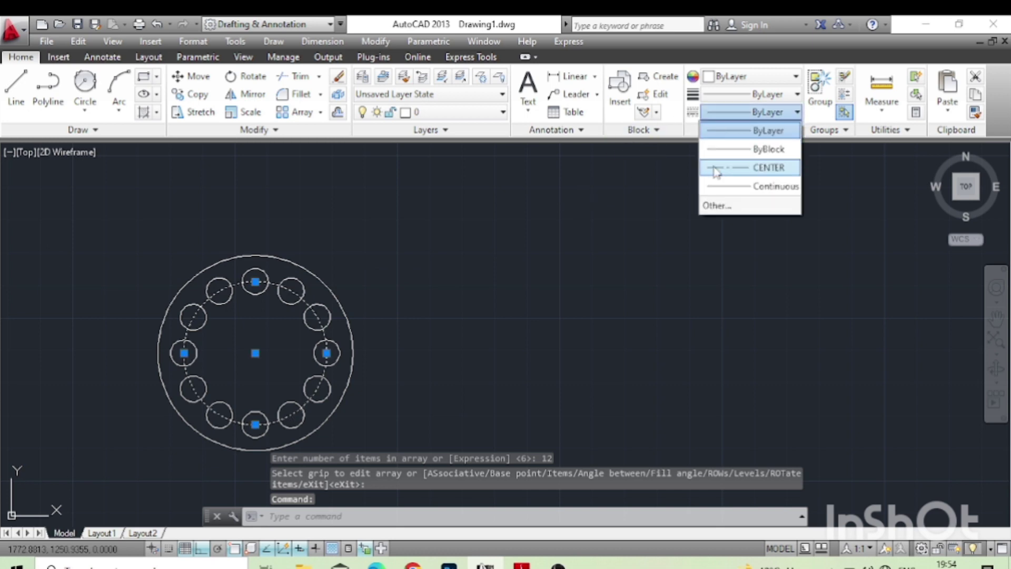
pyautogui.click(748, 165)
pyautogui.press('Escape')
pyautogui.press('Escape')
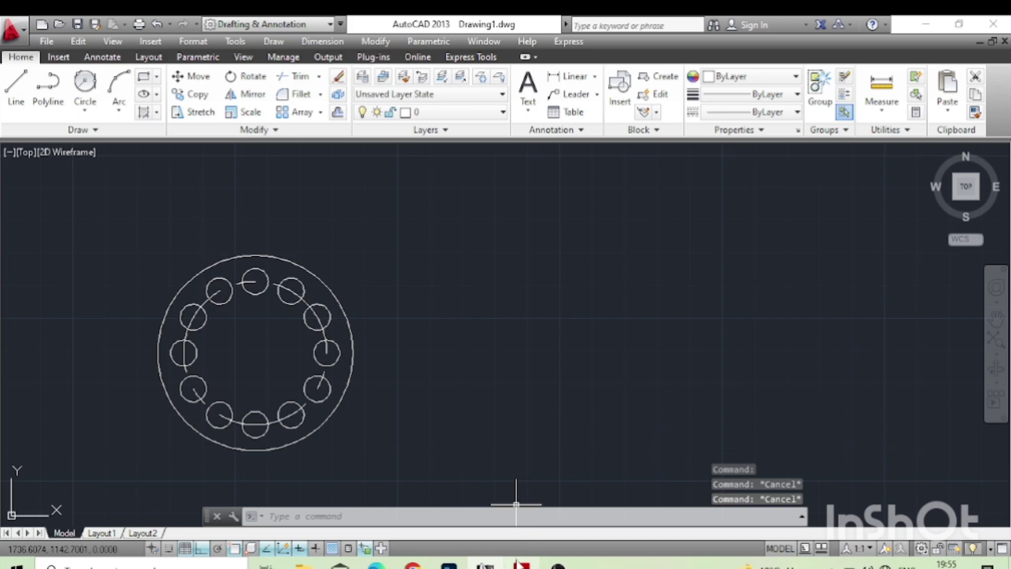
# Check the slot dimensions in MECH.pdf, and in AutoCAD draw a 74-long horizontal line rightward from the outer circle's left quadrant
pyautogui.click(521, 565)
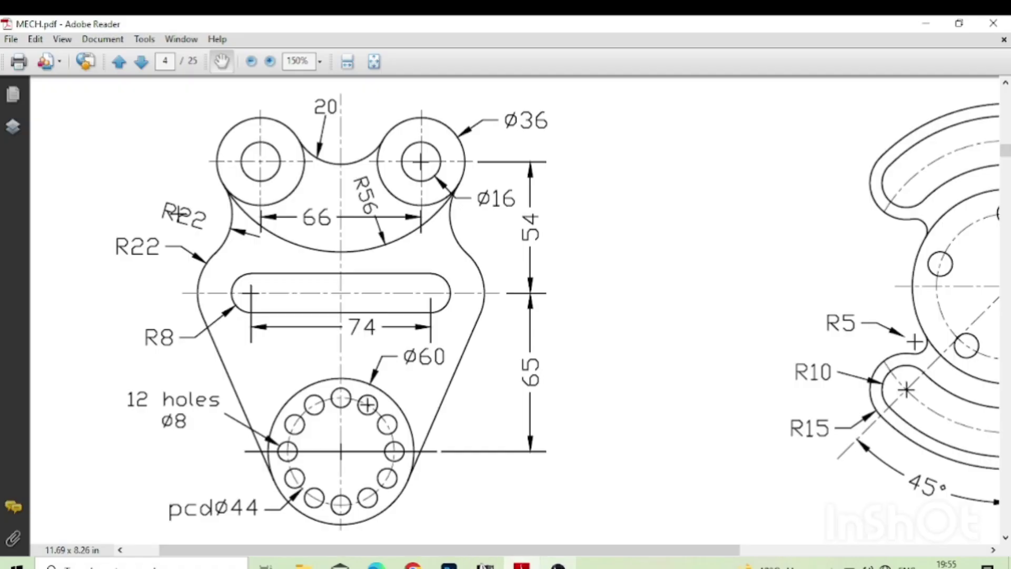
pyautogui.moveTo(558, 566)
pyautogui.moveTo(358, 383)
pyautogui.mouseDown()
pyautogui.moveTo(358, 406)
pyautogui.moveTo(425, 389)
pyautogui.mouseUp()
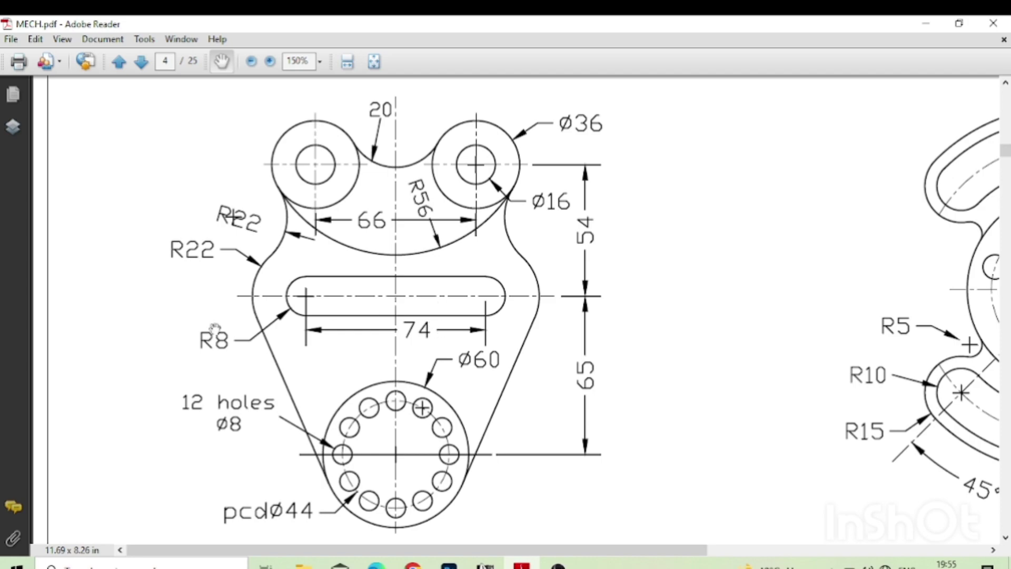
pyautogui.click(485, 562)
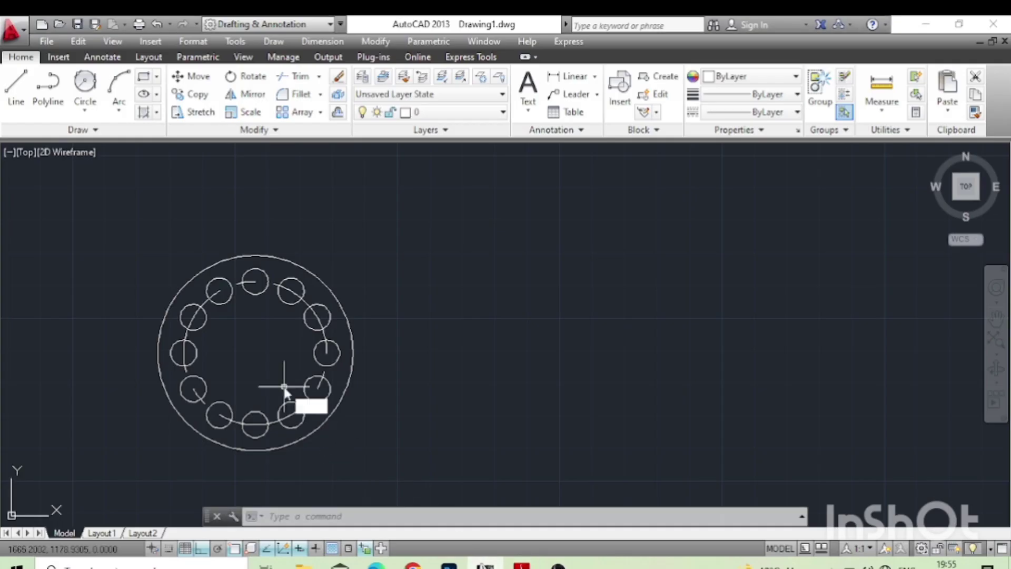
pyautogui.write('l')
pyautogui.press('Return')
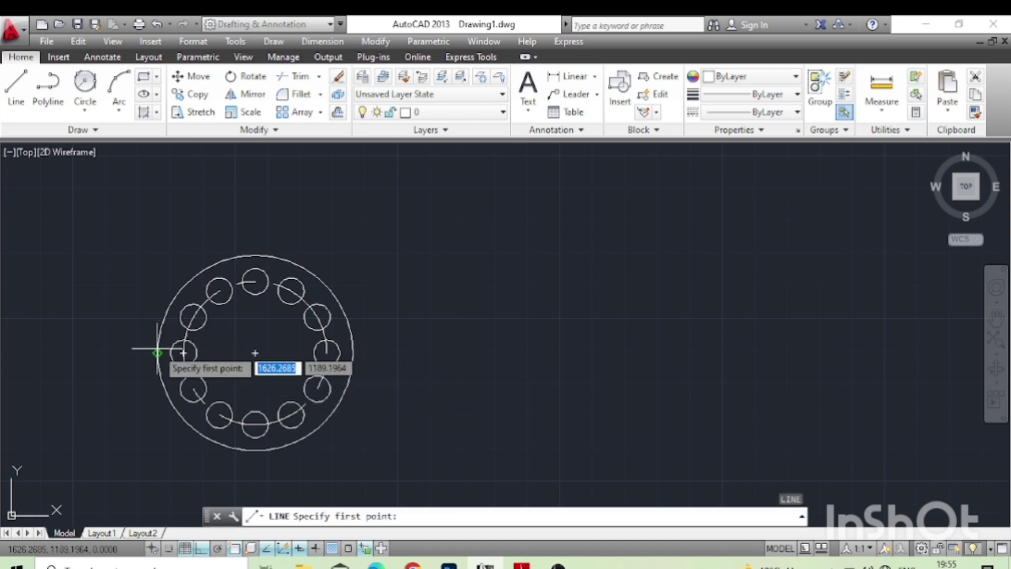
pyautogui.click(157, 352)
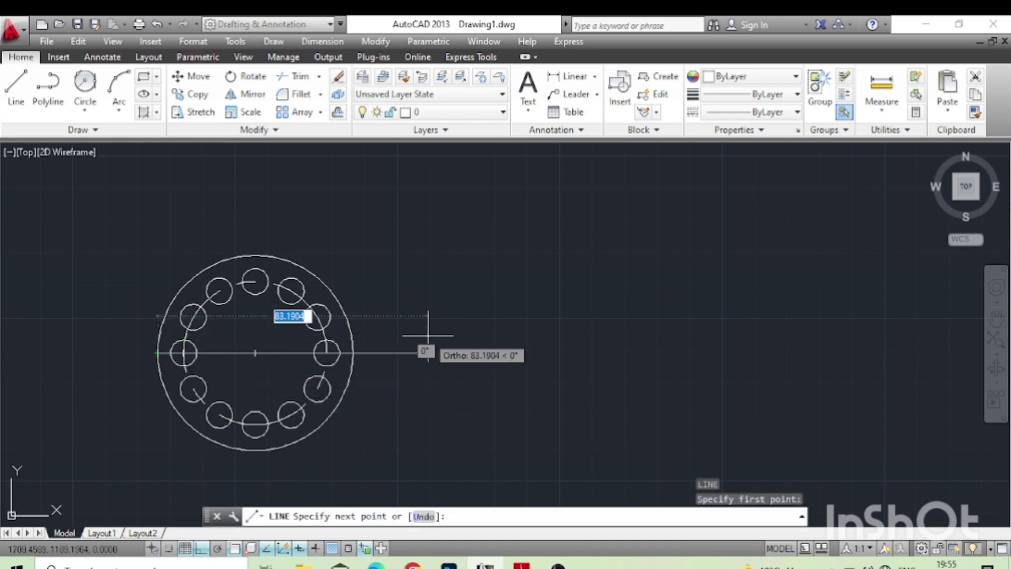
pyautogui.write('74')
pyautogui.press('Return')
pyautogui.press('Return')
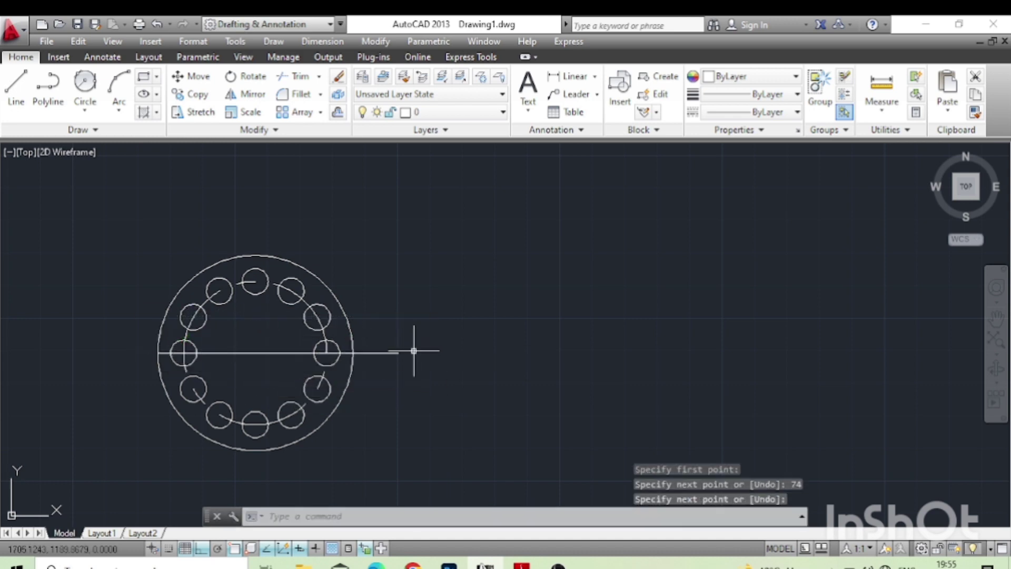
# Shift the horizontal line by its midpoint onto the centre of the concentric circles
pyautogui.click(395, 352)
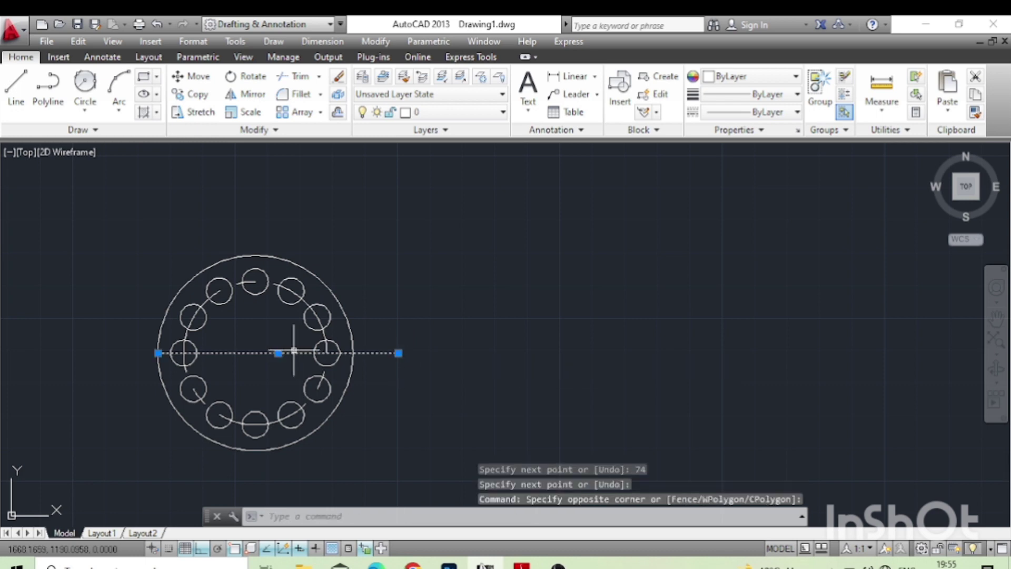
pyautogui.click(278, 353)
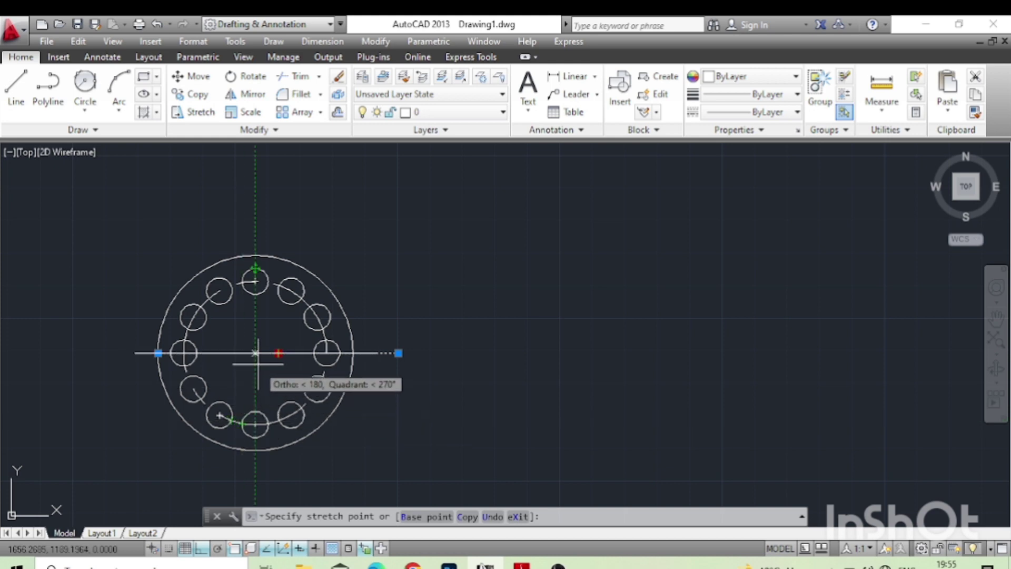
pyautogui.click(254, 352)
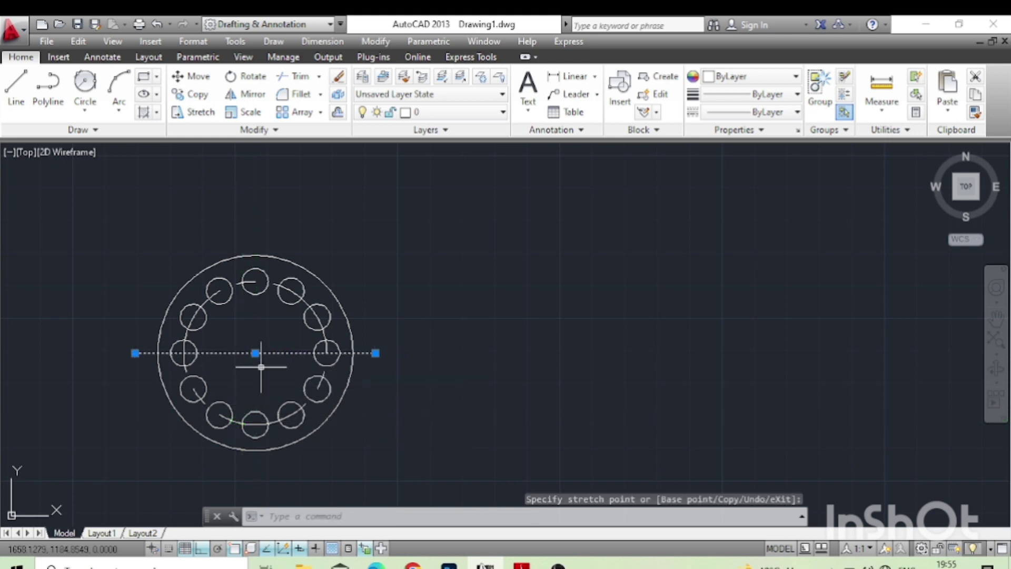
pyautogui.press('Escape')
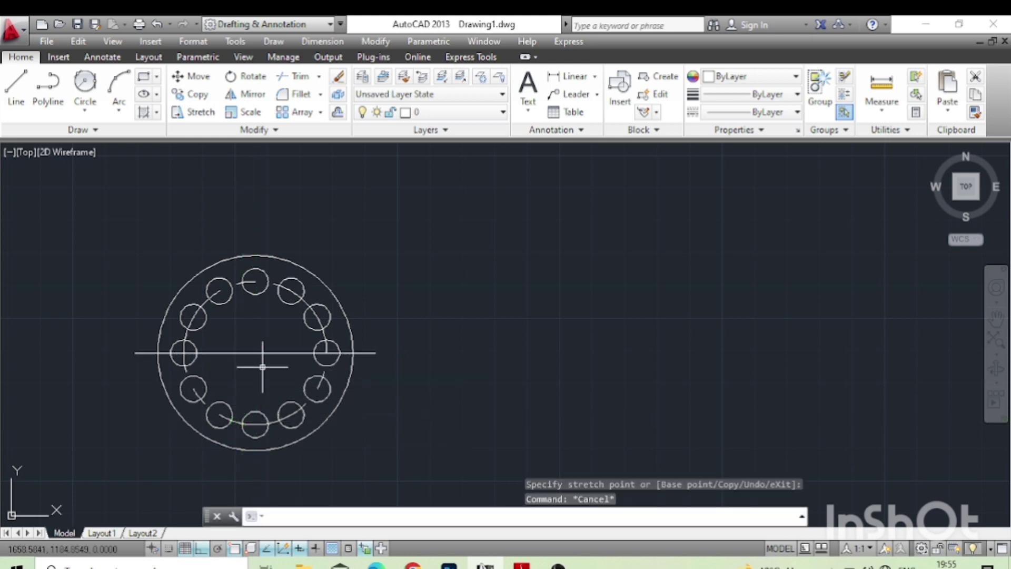
# Move the 74-long horizontal line 65 units straight up from the centre of the concentric circles
pyautogui.write('m')
pyautogui.press('Return')
pyautogui.click(260, 361)
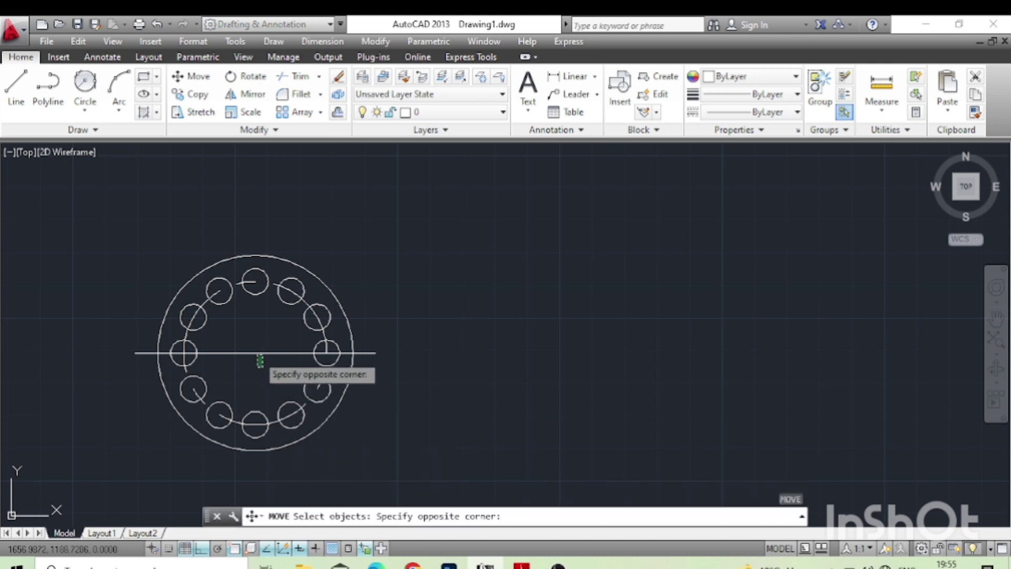
pyautogui.click(253, 348)
pyautogui.press('Return')
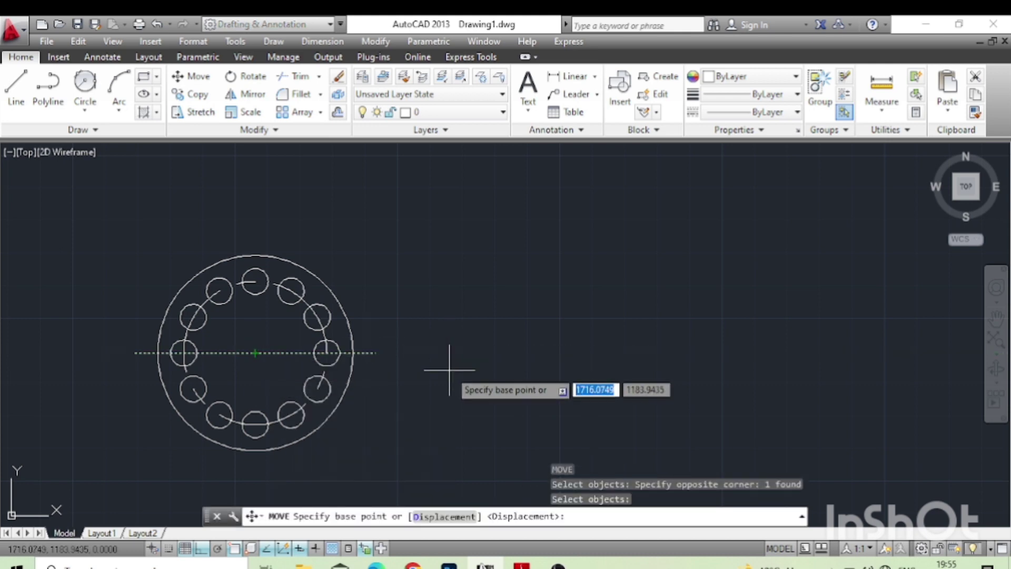
pyautogui.click(449, 369)
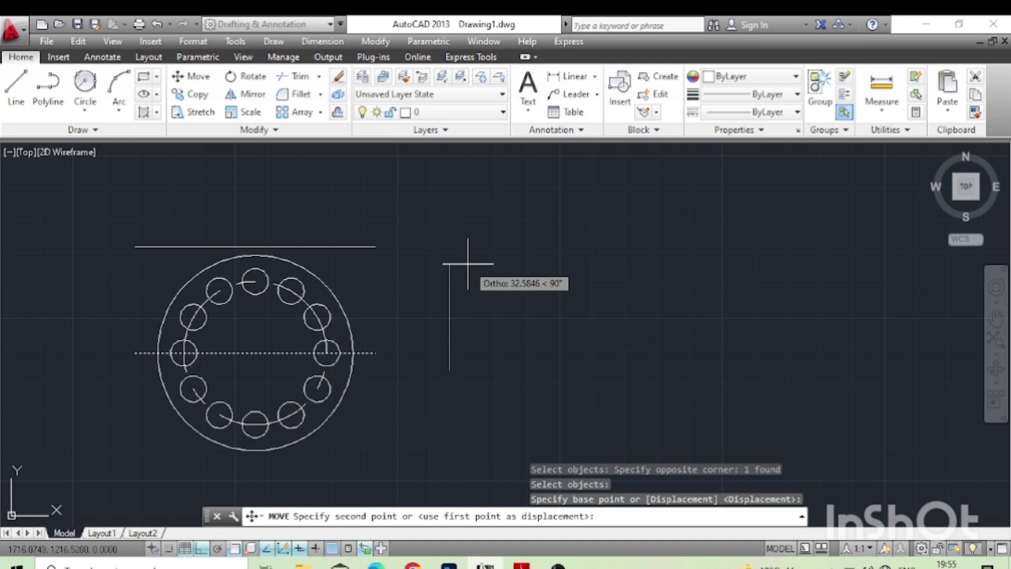
pyautogui.write('65')
pyautogui.press('Return')
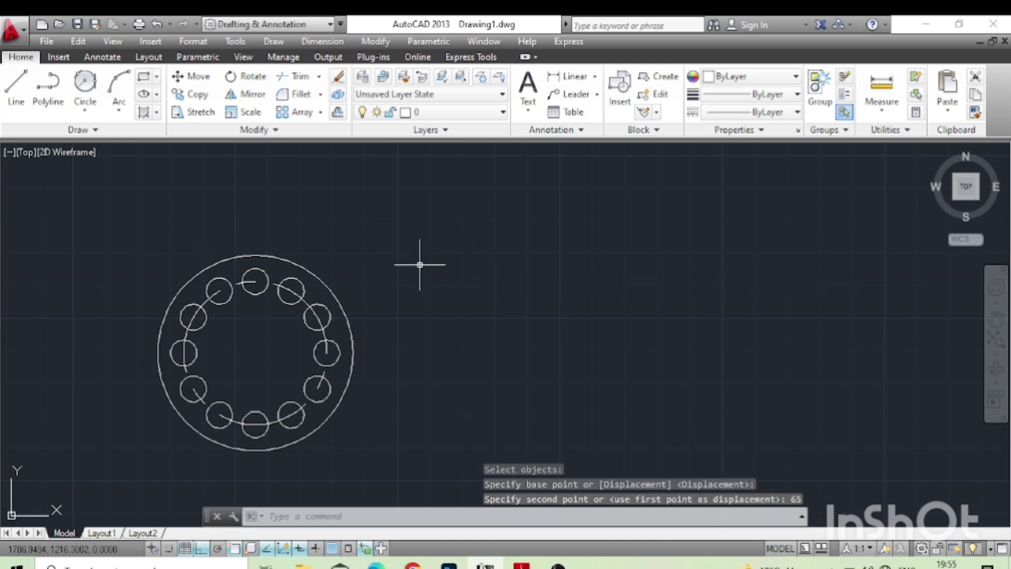
# Draw a circle of radius 8 centred on the left endpoint of the raised horizontal line
pyautogui.scroll(-2, 376, 267)
pyautogui.scroll(2, 218, 220)
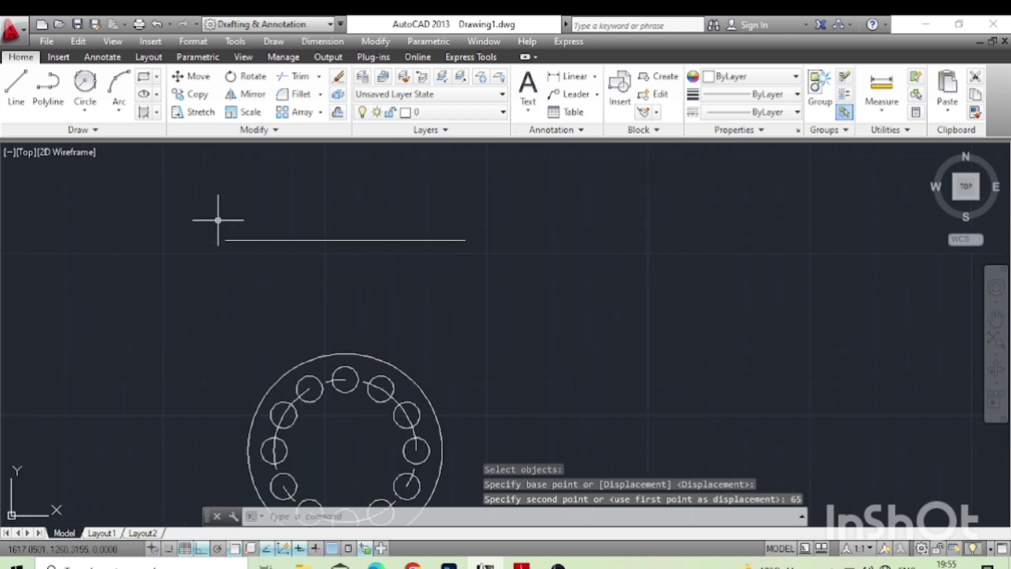
pyautogui.write('c')
pyautogui.press('Return')
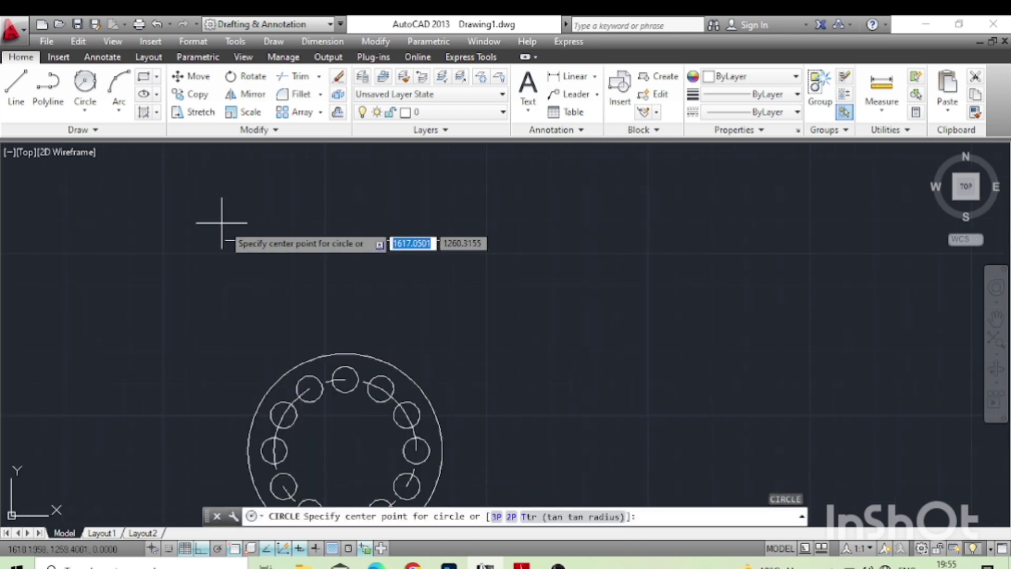
pyautogui.click(225, 239)
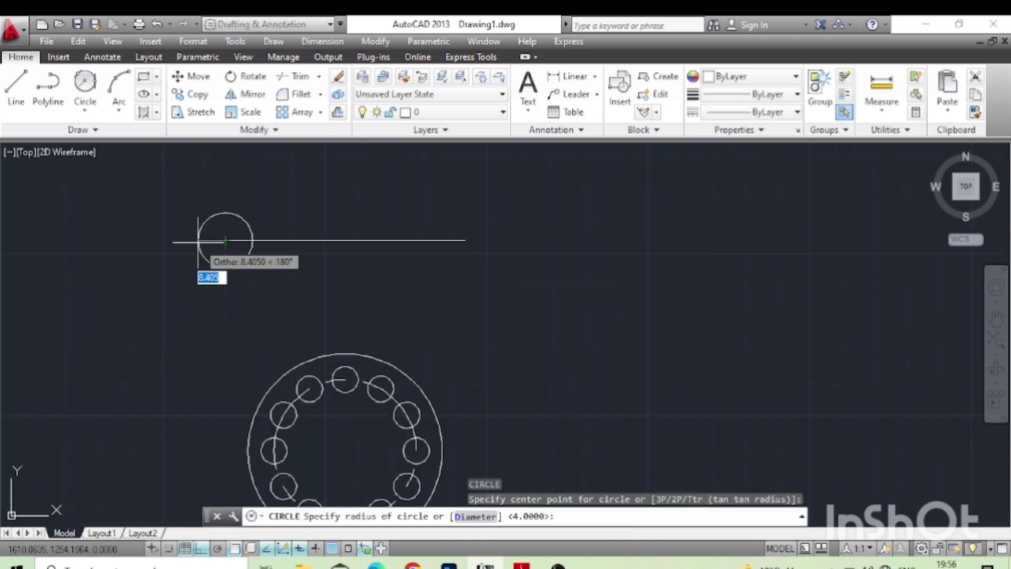
pyautogui.write('8')
pyautogui.press('Return')
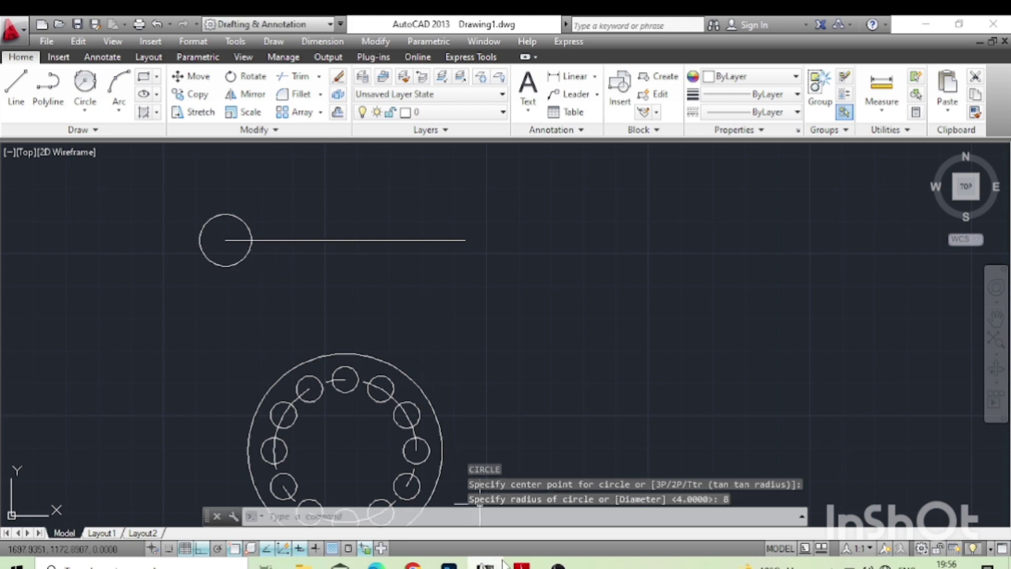
# Check the slot's end radius in MECH.pdf, and in AutoCAD draw a circle of radius 8 on the line's right endpoint
pyautogui.hotkey('alt', 'Tab')
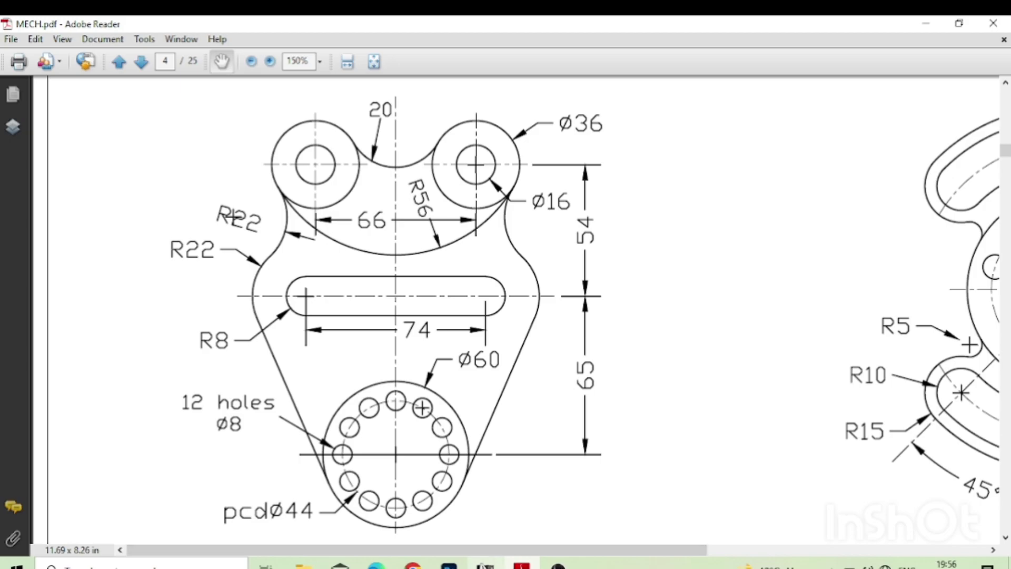
pyautogui.click(484, 565)
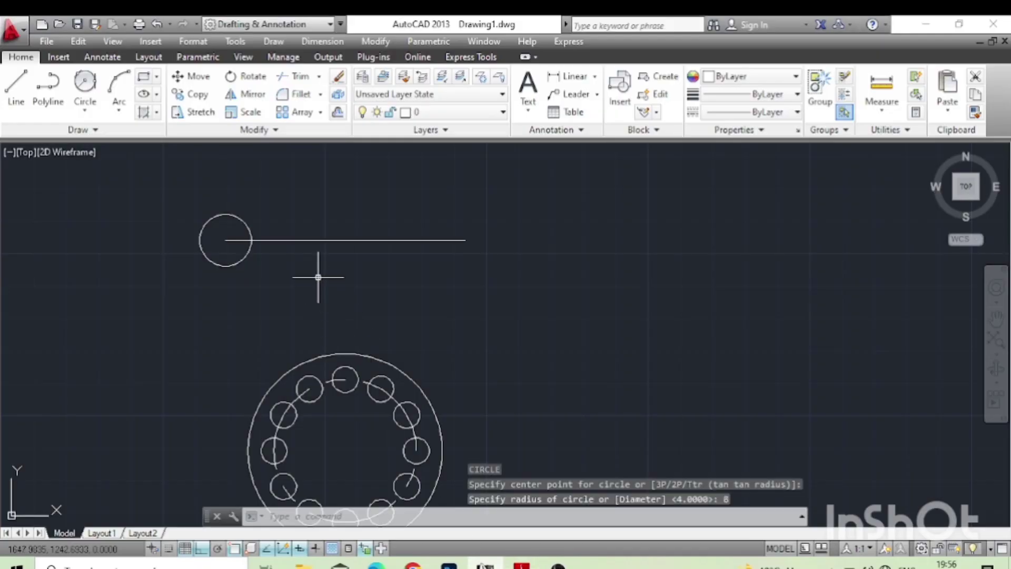
pyautogui.press('Return')
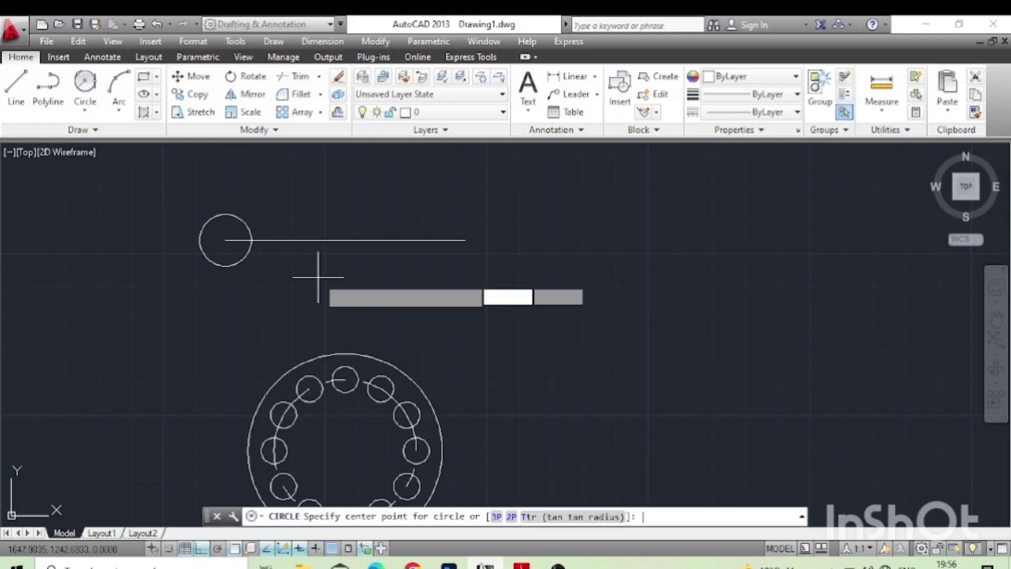
pyautogui.click(471, 241)
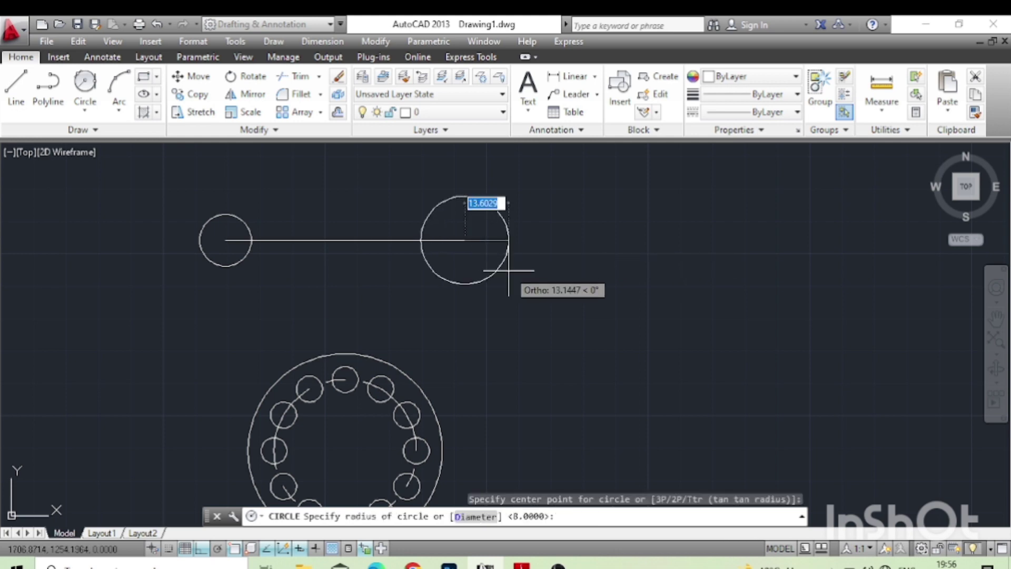
pyautogui.write('8')
pyautogui.press('Return')
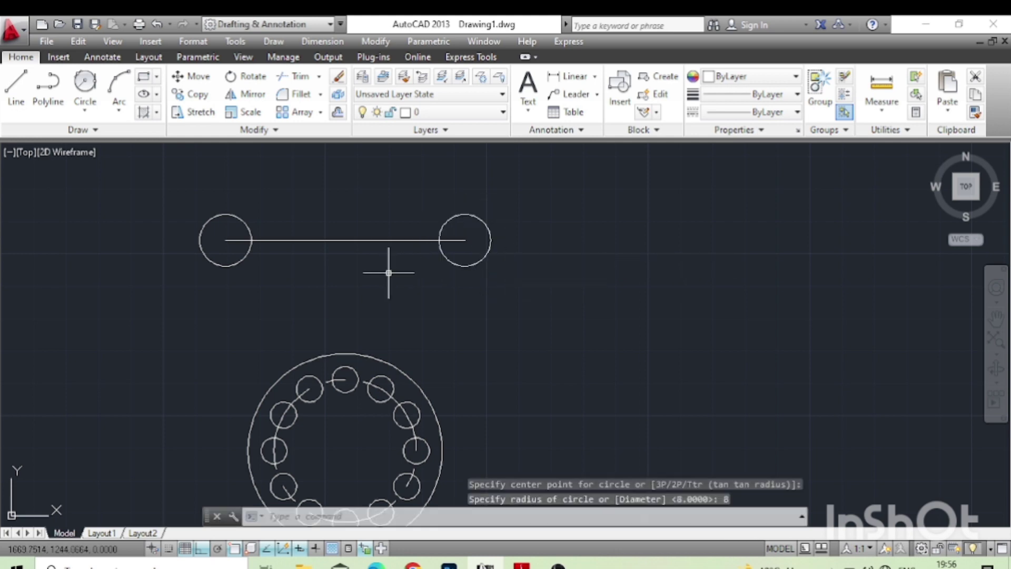
# Draw the slot's upper edge as a horizontal line joining the top quadrants of the two radius-8 circles
pyautogui.moveTo(369, 275)
pyautogui.mouseDown(button='middle')
pyautogui.moveTo(304, 242)
pyautogui.moveTo(303, 252)
pyautogui.mouseUp(button='middle')
pyautogui.scroll(1, 332, 255)
pyautogui.scroll(-3, 333, 267)
pyautogui.scroll(3, 300, 250)
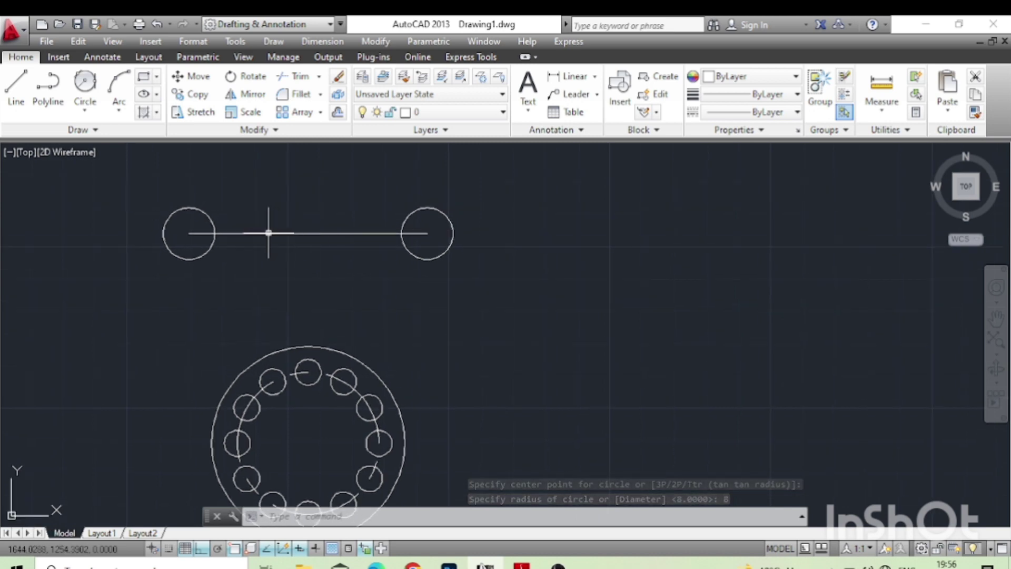
pyautogui.write('l')
pyautogui.press('Return')
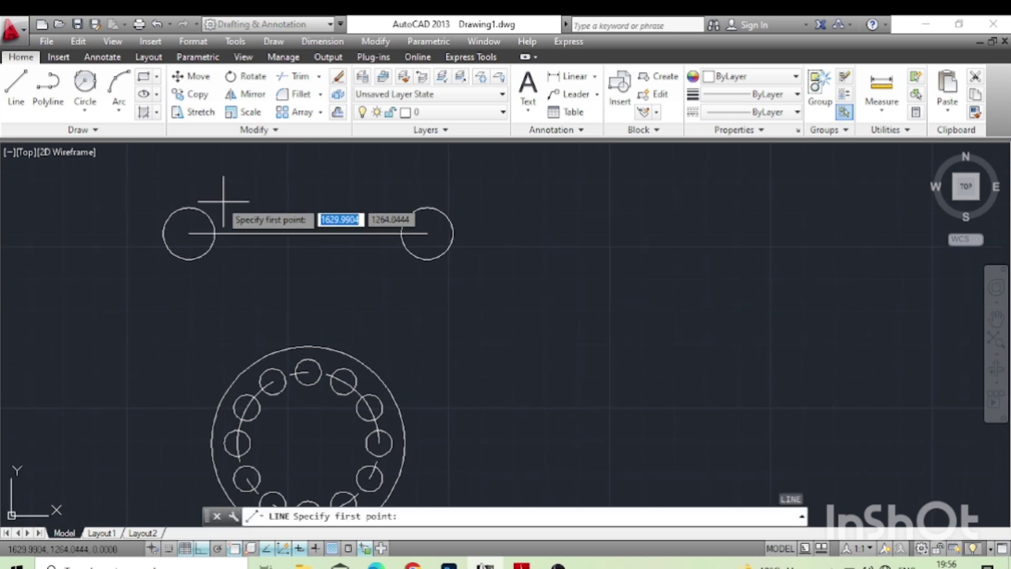
pyautogui.click(189, 207)
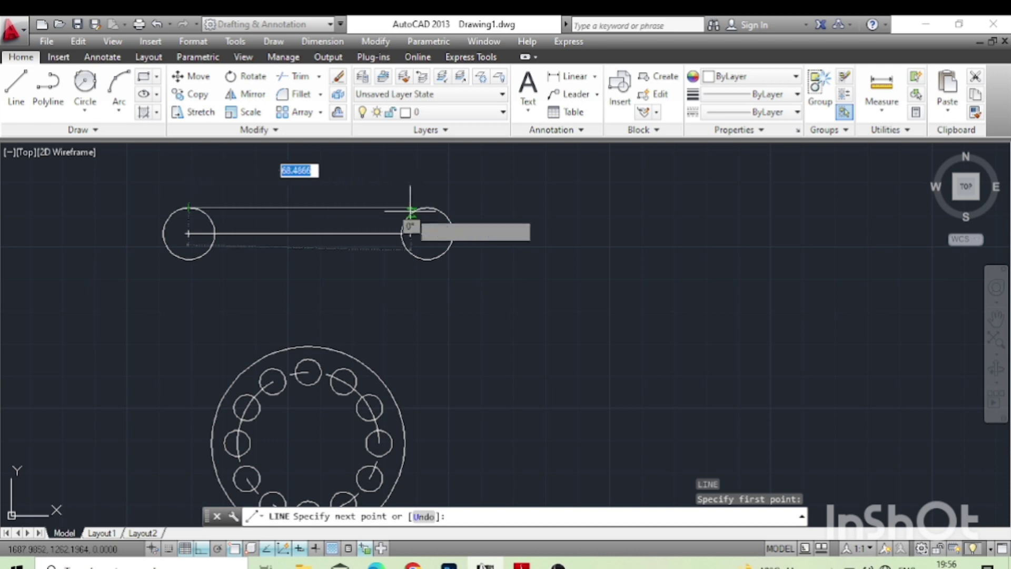
pyautogui.click(427, 207)
pyautogui.press('Return')
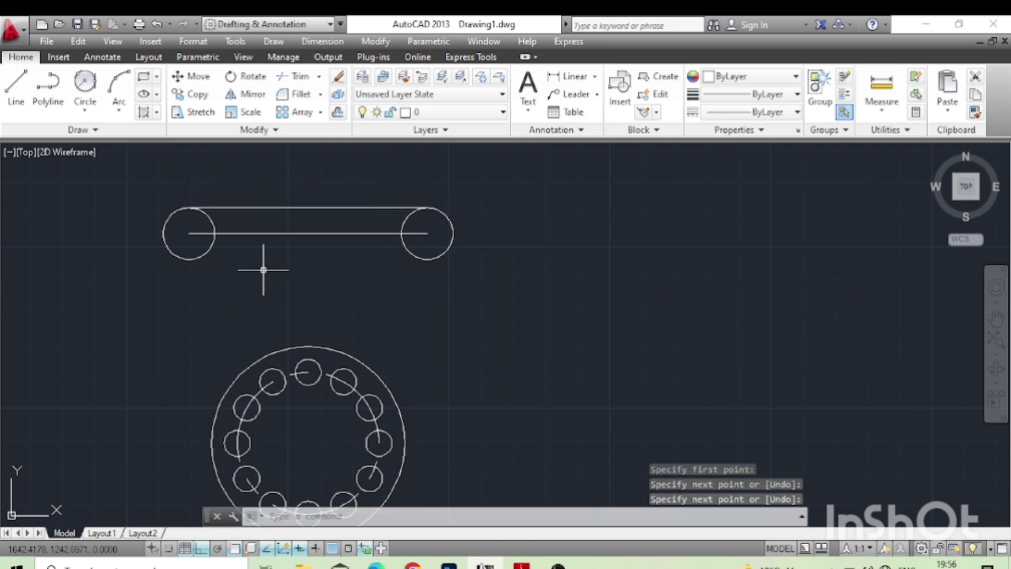
# Draw the slot's lower edge as a horizontal line joining the bottom quadrants of the two radius-8 circles
pyautogui.press('Return')
pyautogui.click(188, 259)
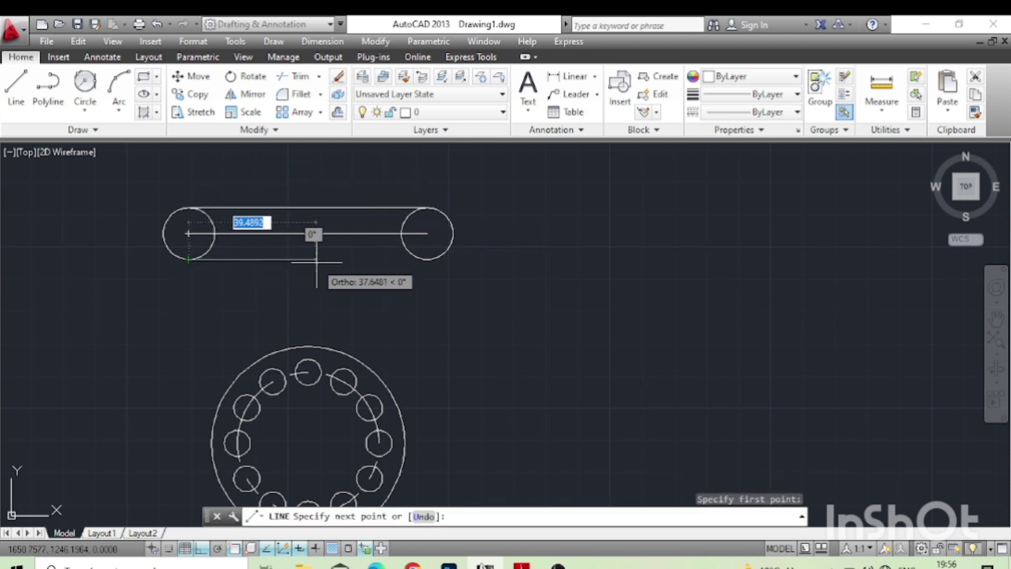
pyautogui.click(424, 256)
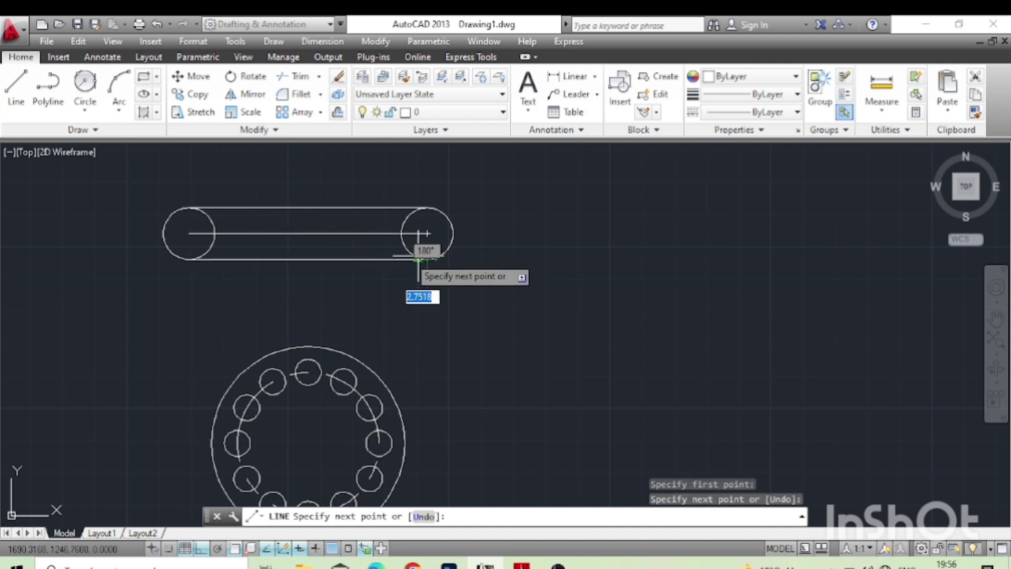
pyautogui.press('Return')
# Trim away the inner halves of both end circles to leave a rounded slot outline
pyautogui.moveTo(293, 233); pyautogui.dragTo(300, 239, button='middle')
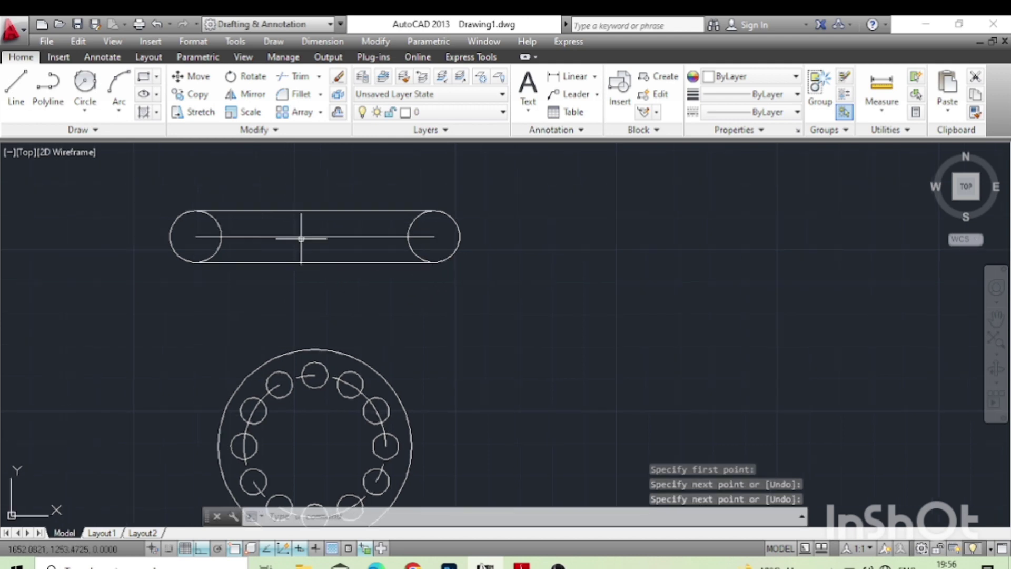
pyautogui.press('Return')
pyautogui.press('Return')
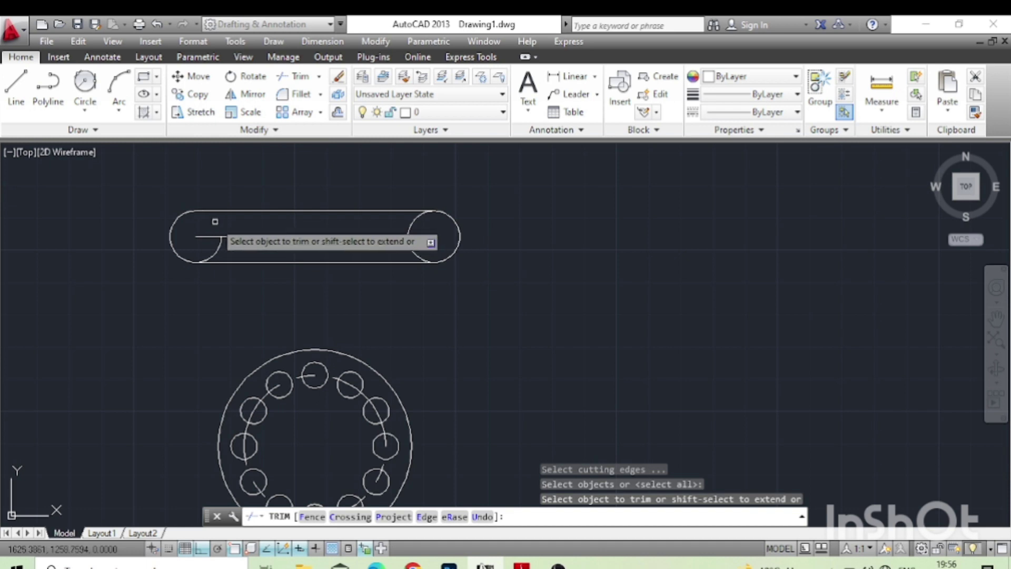
pyautogui.click(216, 219)
pyautogui.click(218, 246)
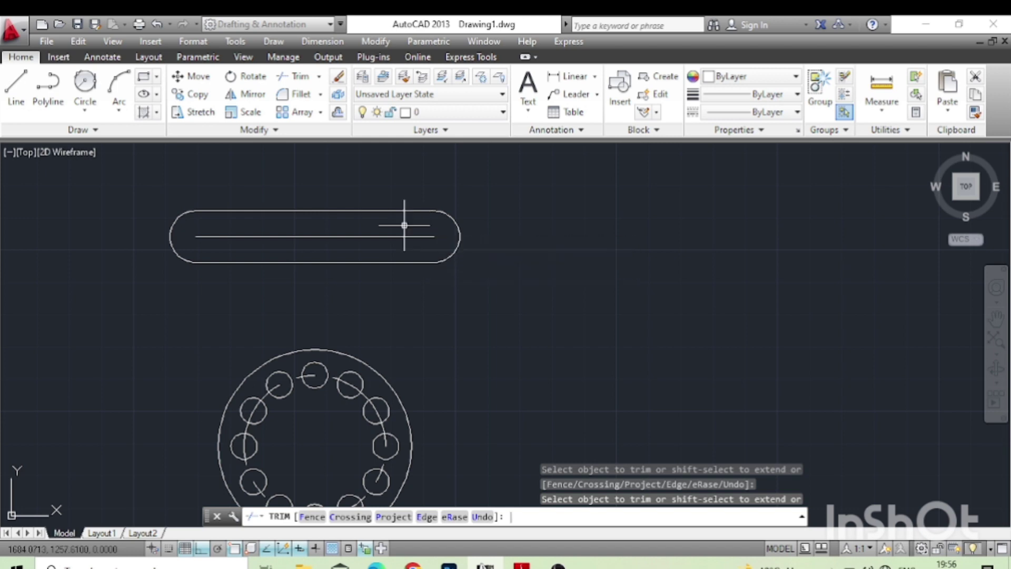
pyautogui.press('Escape')
# Change the linetype of the slot's middle line to CENTER and clear the selection
pyautogui.click(384, 237)
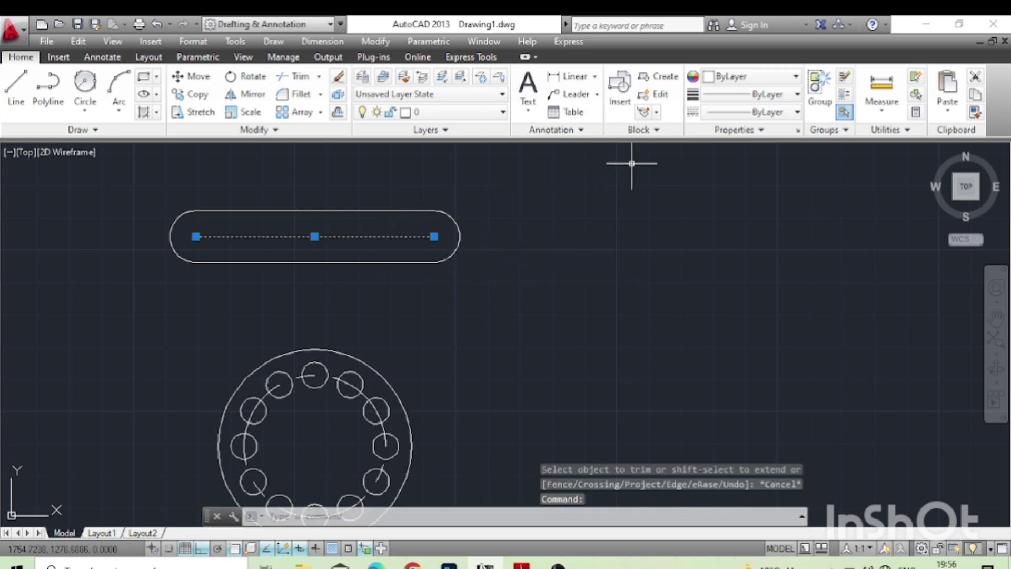
pyautogui.click(752, 111)
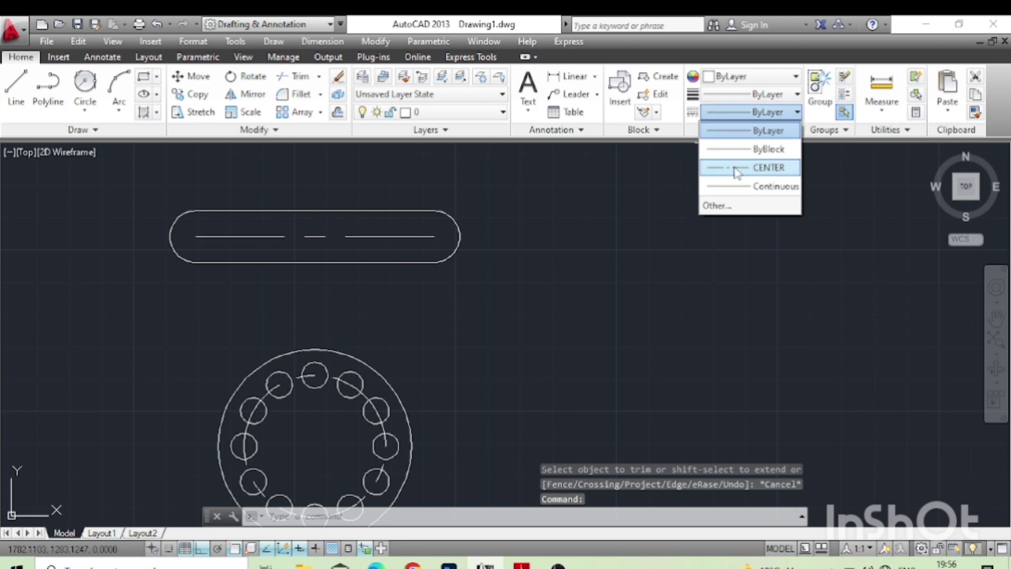
pyautogui.click(735, 169)
pyautogui.press('Escape')
# Check the spacing above the slot in MECH.pdf, and in AutoCAD offset the slot's centreline 54 upward
pyautogui.scroll(-4, 449, 274)
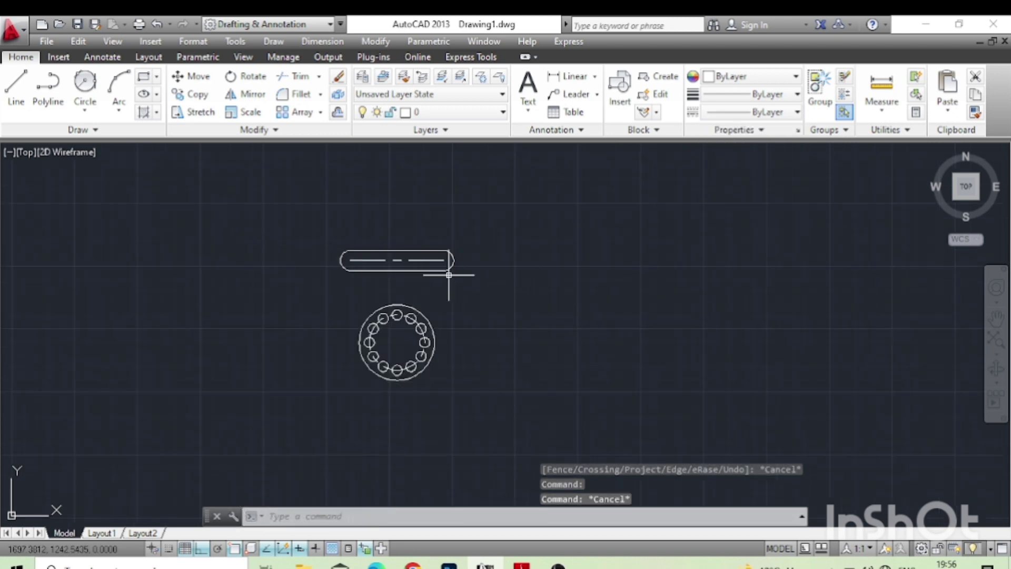
pyautogui.moveTo(451, 316); pyautogui.dragTo(406, 329, button='middle')
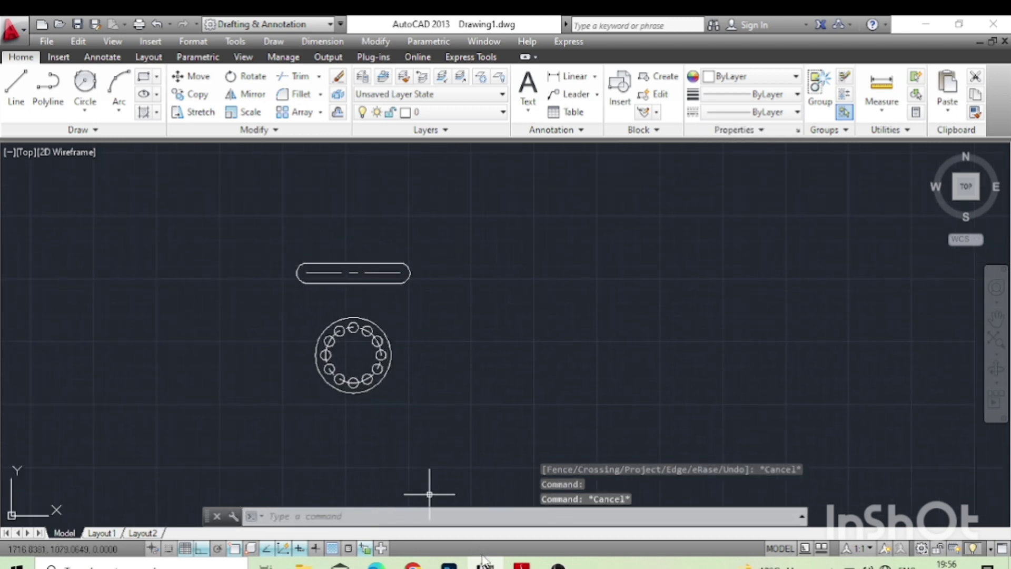
pyautogui.hotkey('alt', 'Tab')
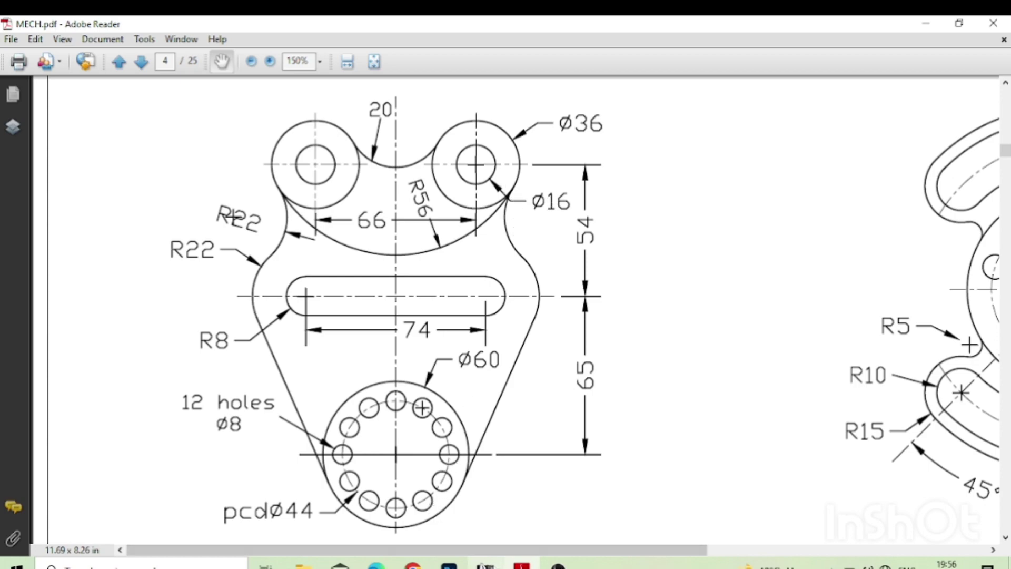
pyautogui.hotkey('alt', 'Tab')
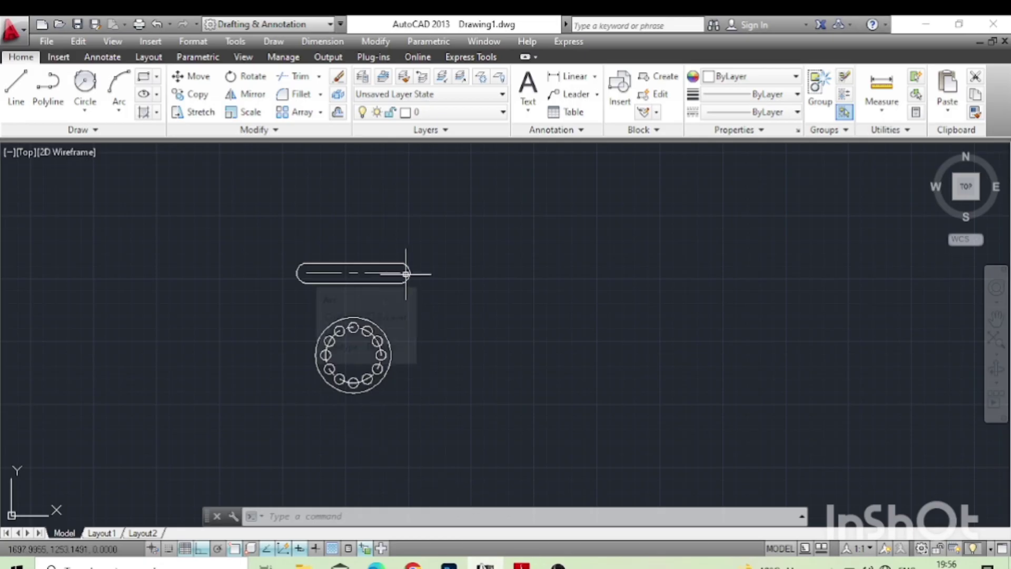
pyautogui.write('o')
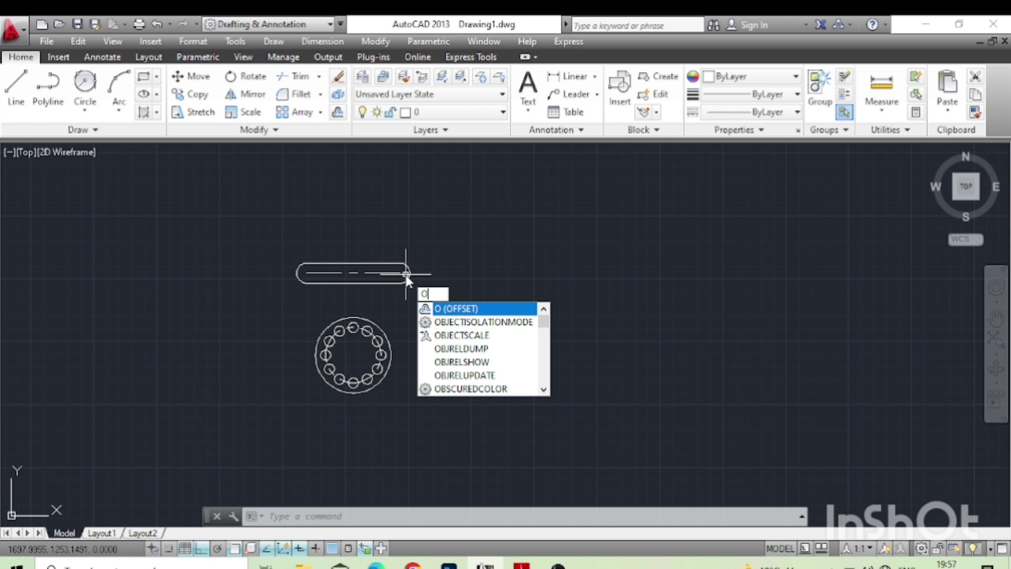
pyautogui.press('Return')
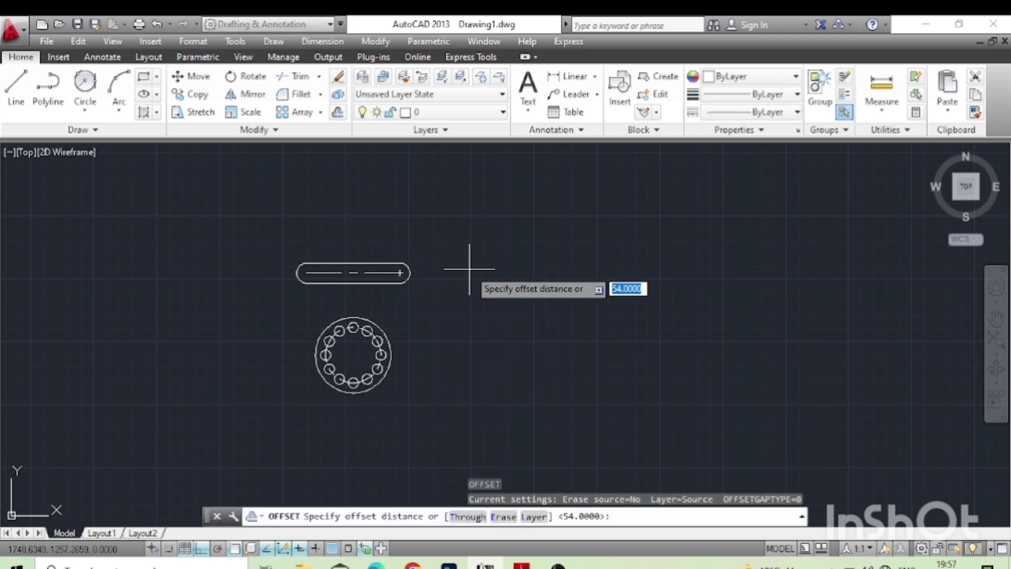
pyautogui.write('54')
pyautogui.press('Return')
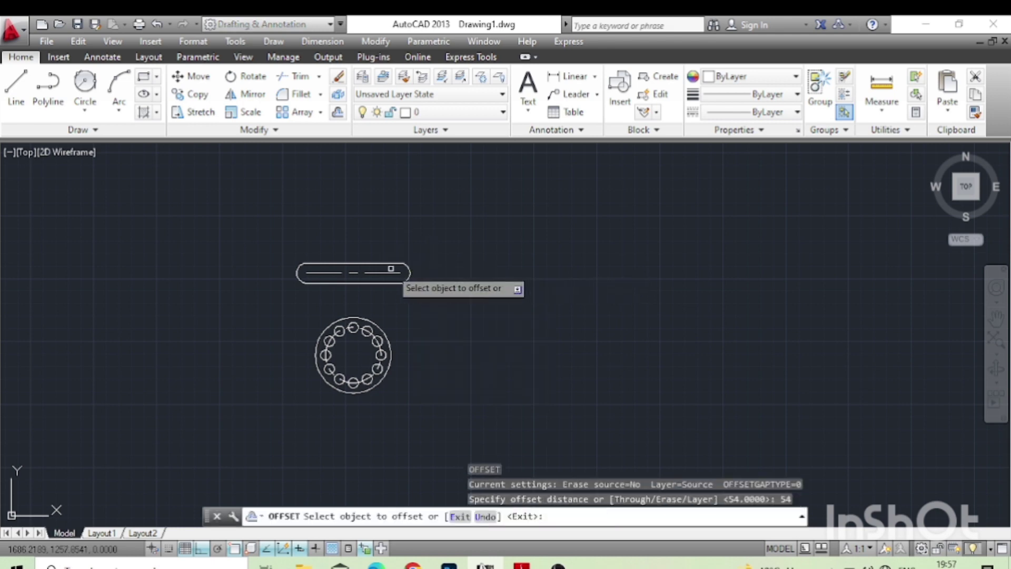
pyautogui.click(390, 269)
pyautogui.click(377, 216)
pyautogui.scroll(2, 377, 218)
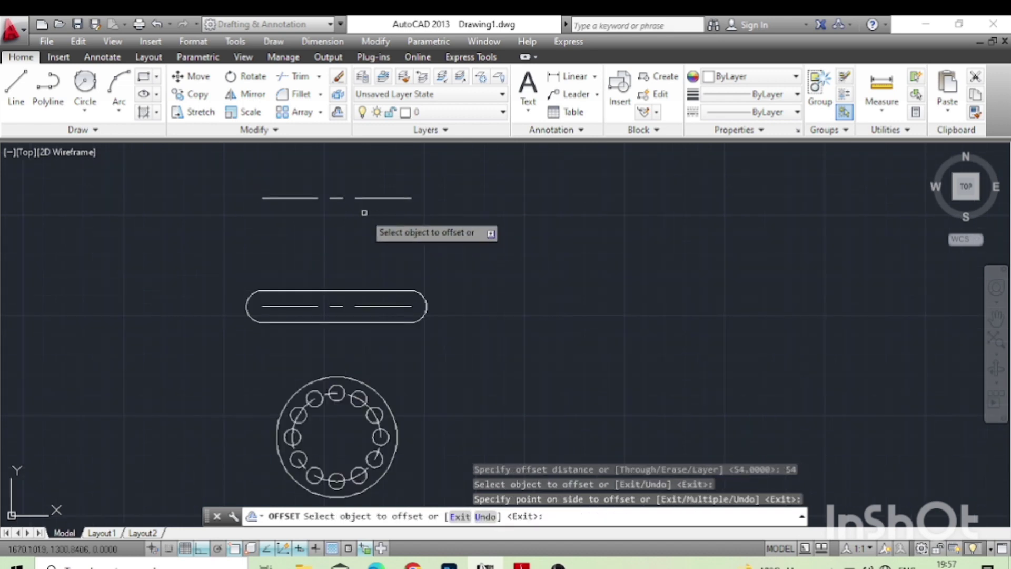
pyautogui.moveTo(363, 213); pyautogui.dragTo(357, 227, button='middle')
pyautogui.press('Escape')
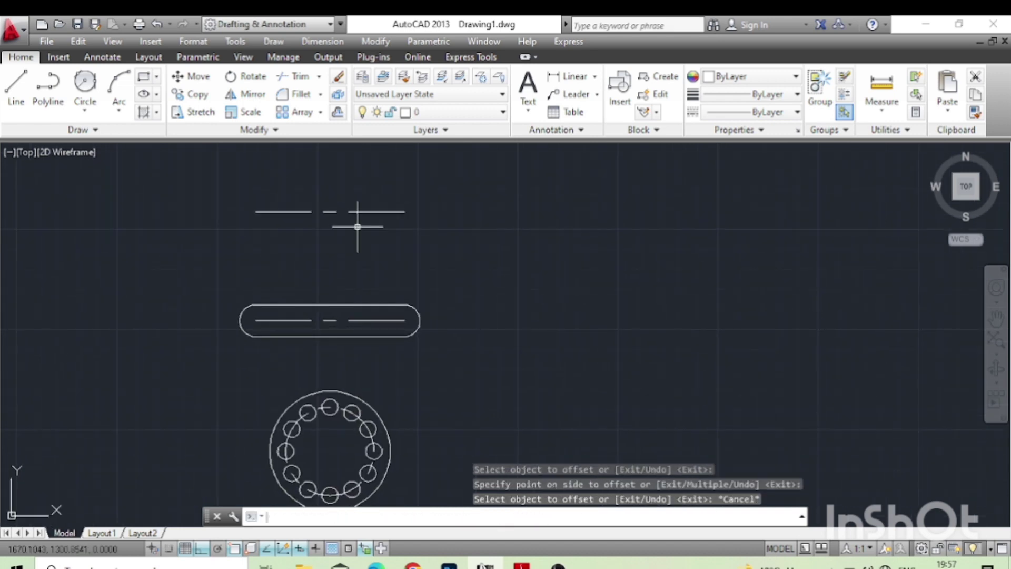
# Draw a circle of radius 18 centred on the midpoint of the centreline above the slot
pyautogui.write('c')
pyautogui.press('Return')
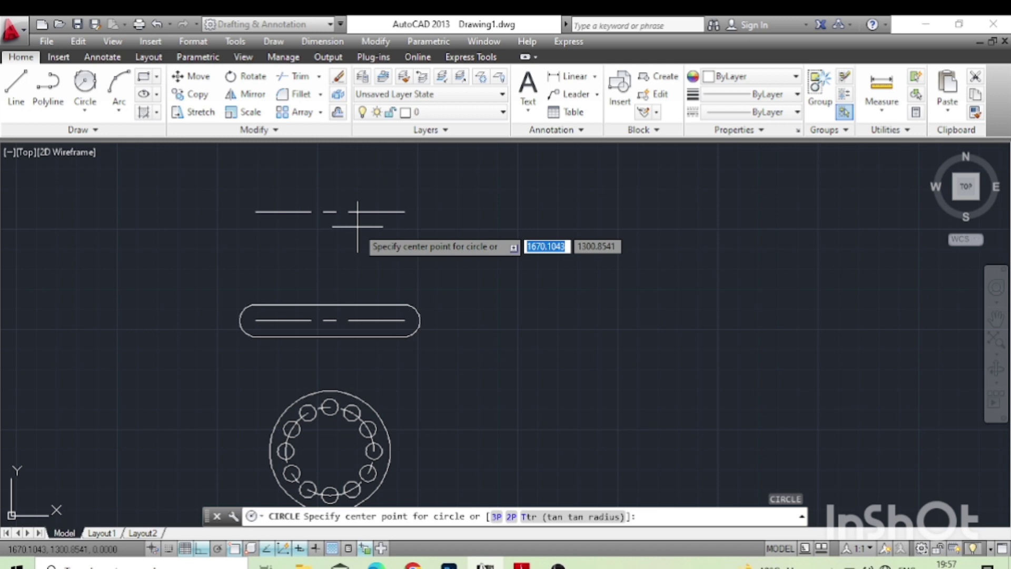
pyautogui.click(330, 212)
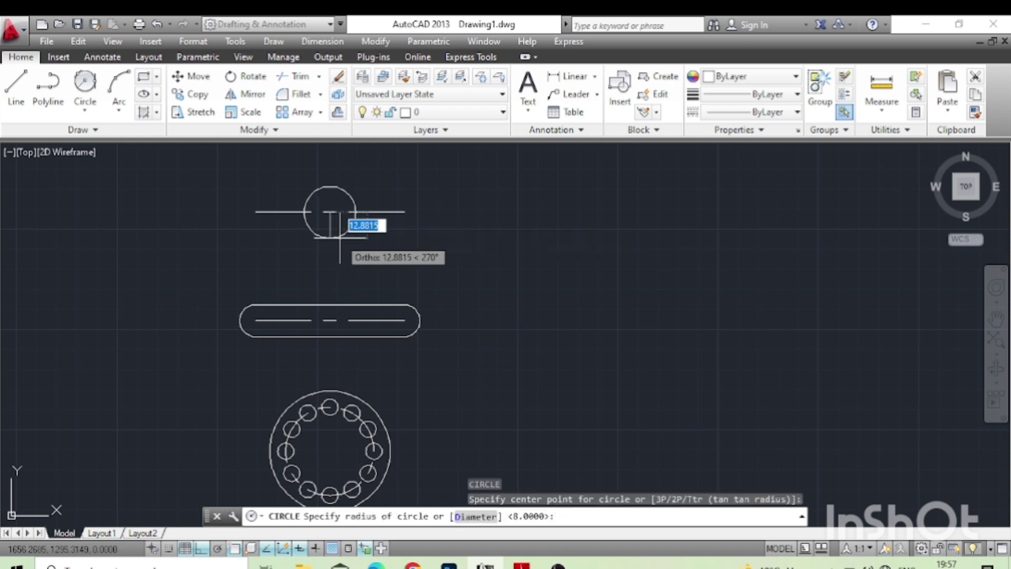
pyautogui.write('18')
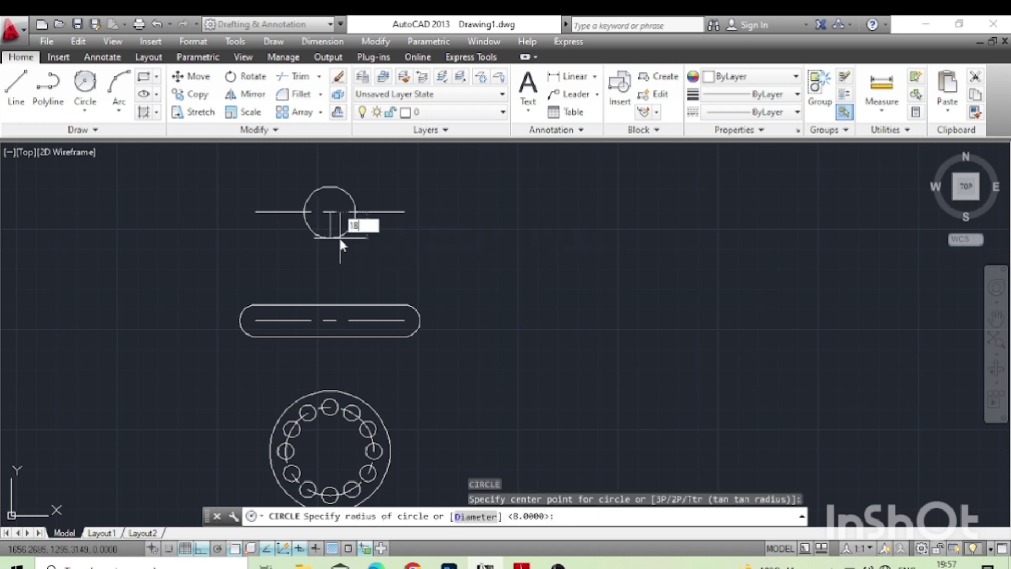
pyautogui.press('Return')
# Check the boss hole size in MECH.pdf, and in AutoCAD draw a concentric circle of radius 8 inside the radius-18 circle
pyautogui.press('Return')
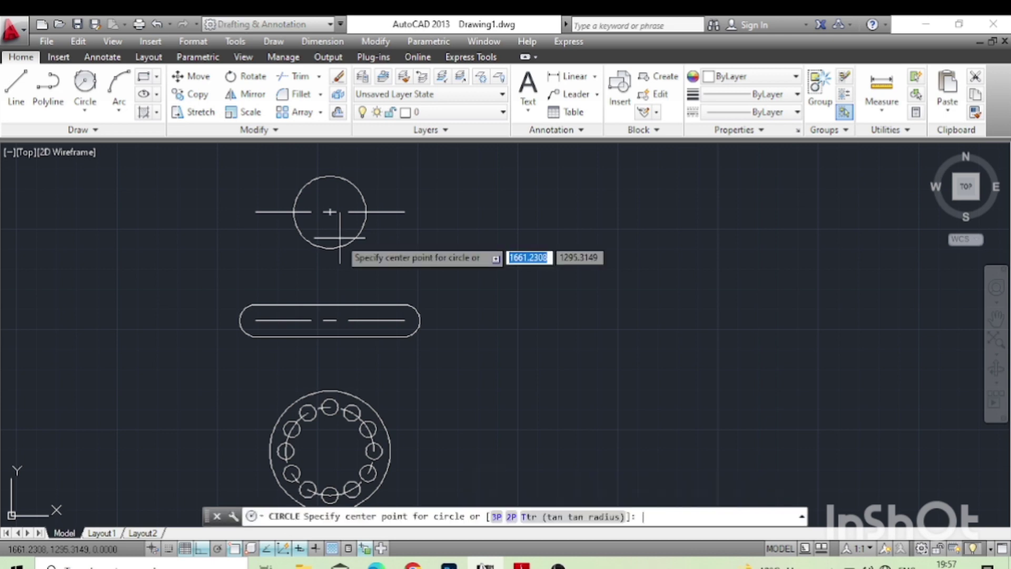
pyautogui.click(330, 211)
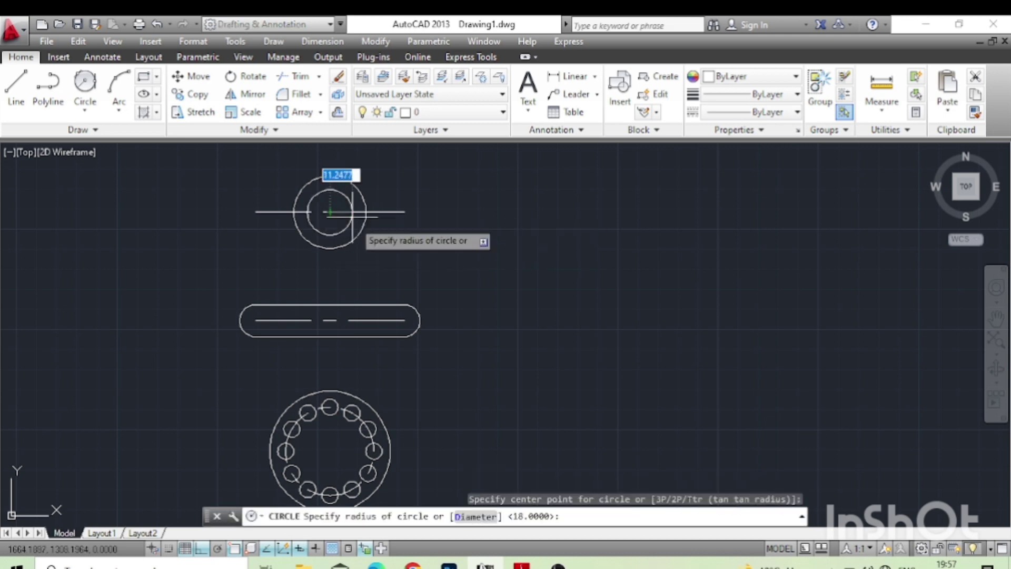
pyautogui.click(522, 564)
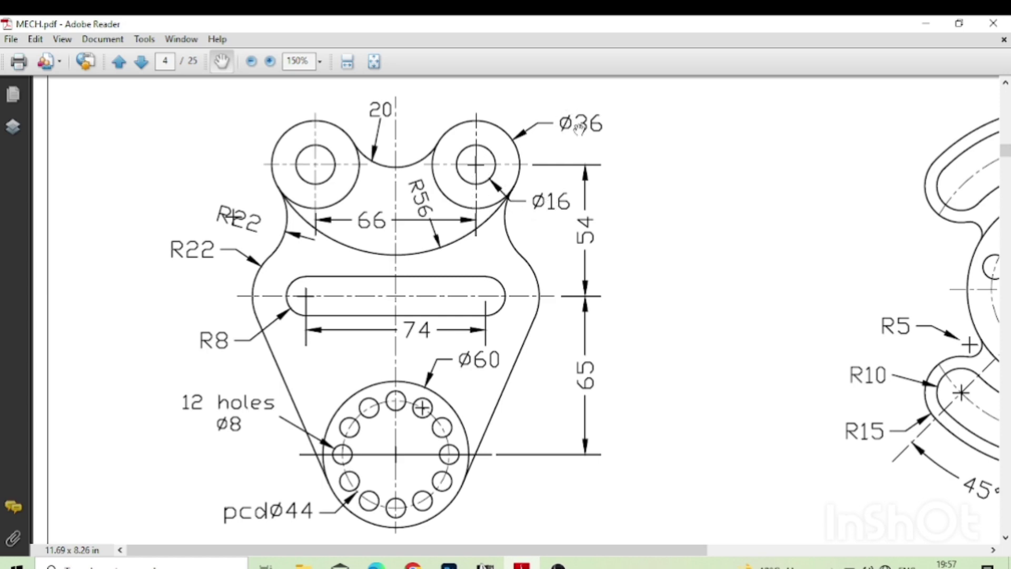
pyautogui.click(485, 564)
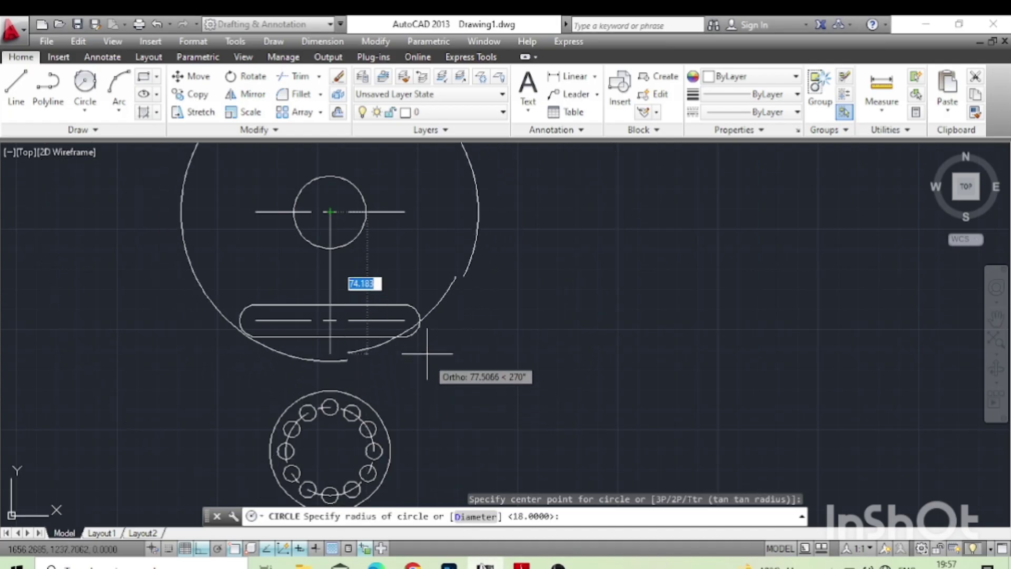
pyautogui.write('8')
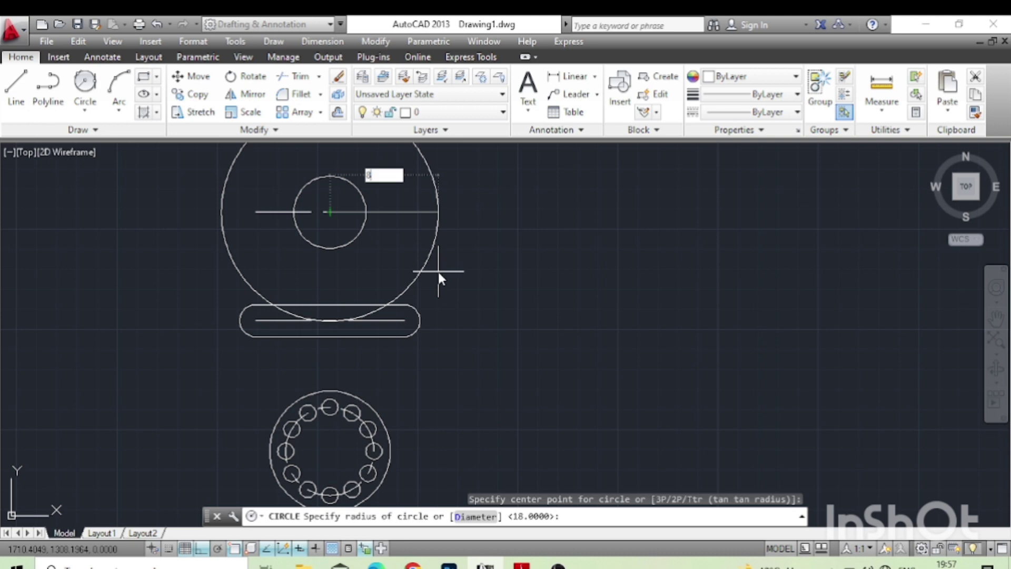
pyautogui.press('Return')
pyautogui.scroll(2, 331, 209)
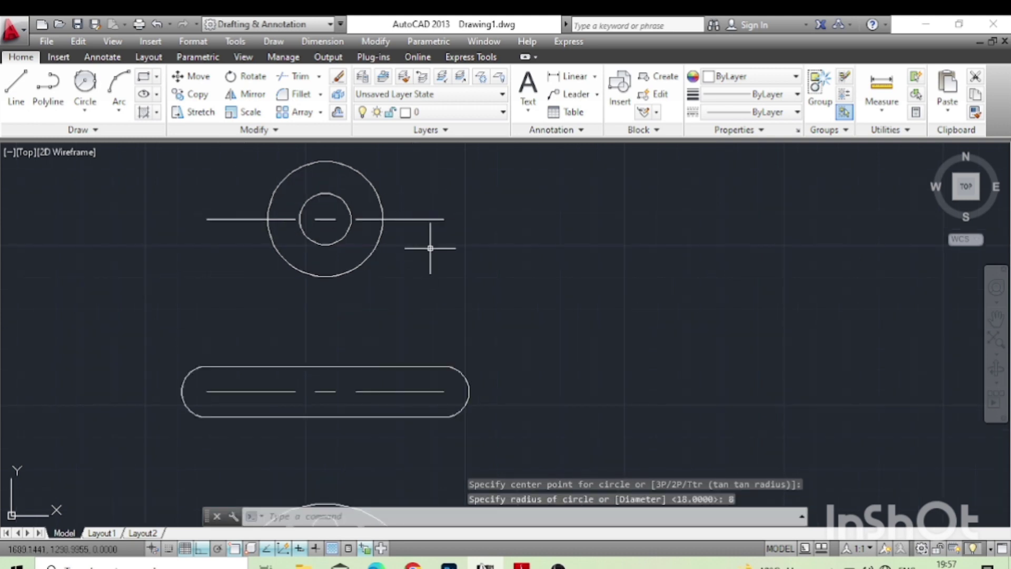
# Check the boss spacing in MECH.pdf, and in AutoCAD move both concentric circles 33 to the right along the upper centreline
pyautogui.click(521, 564)
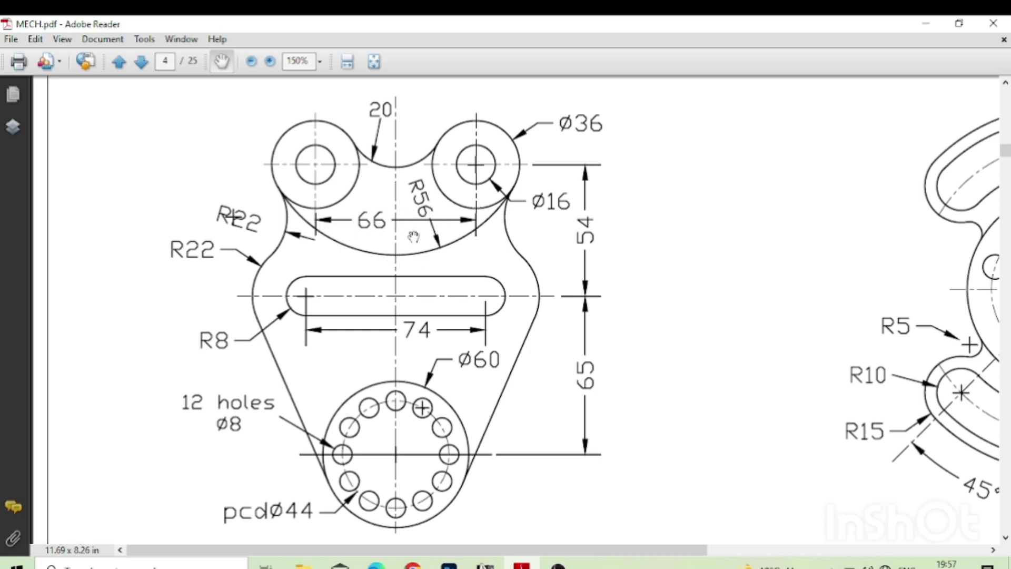
pyautogui.click(485, 565)
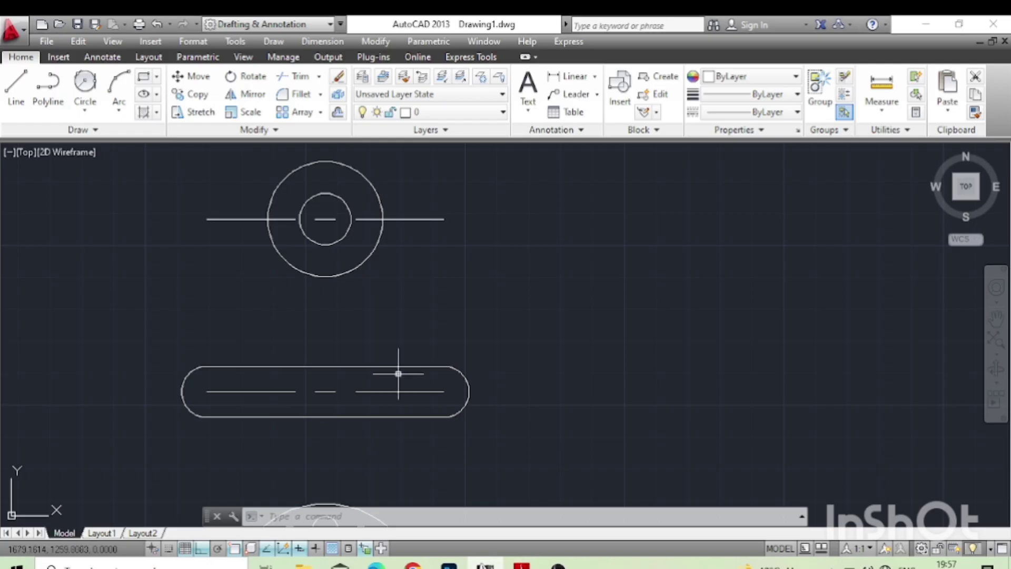
pyautogui.press('Return')
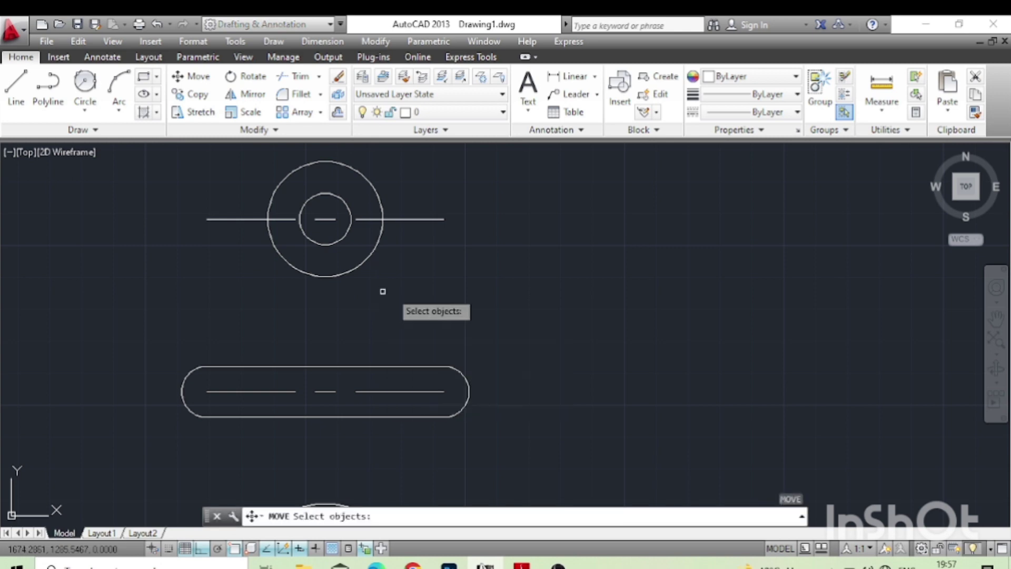
pyautogui.click(406, 295)
pyautogui.click(335, 228)
pyautogui.press('Return')
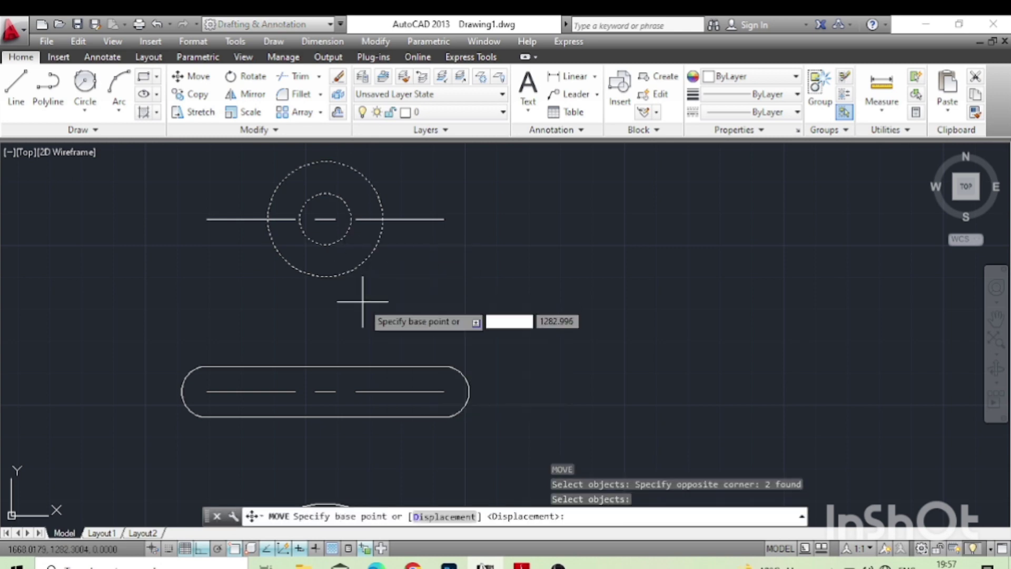
pyautogui.click(357, 311)
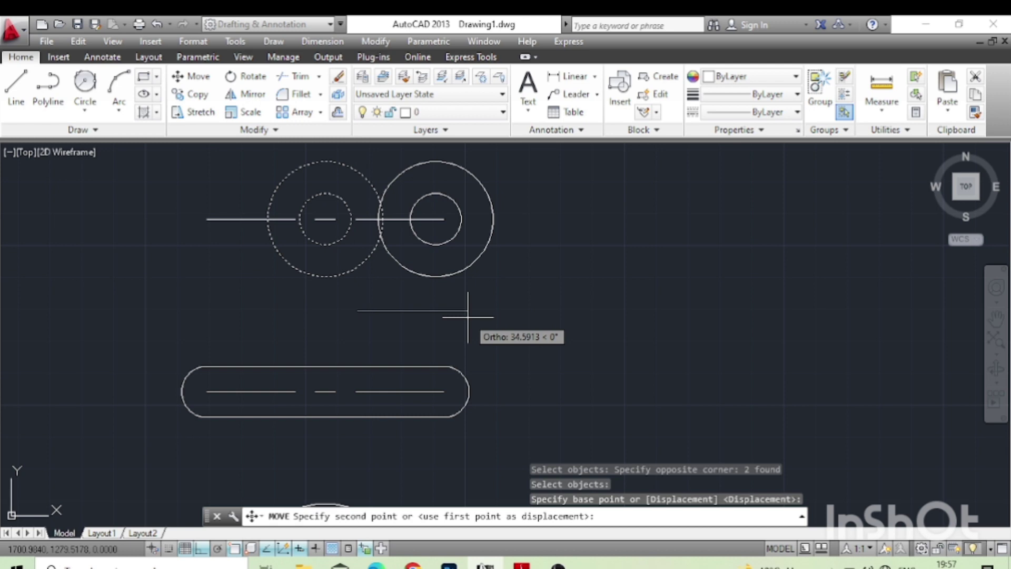
pyautogui.write('33')
pyautogui.press('Return')
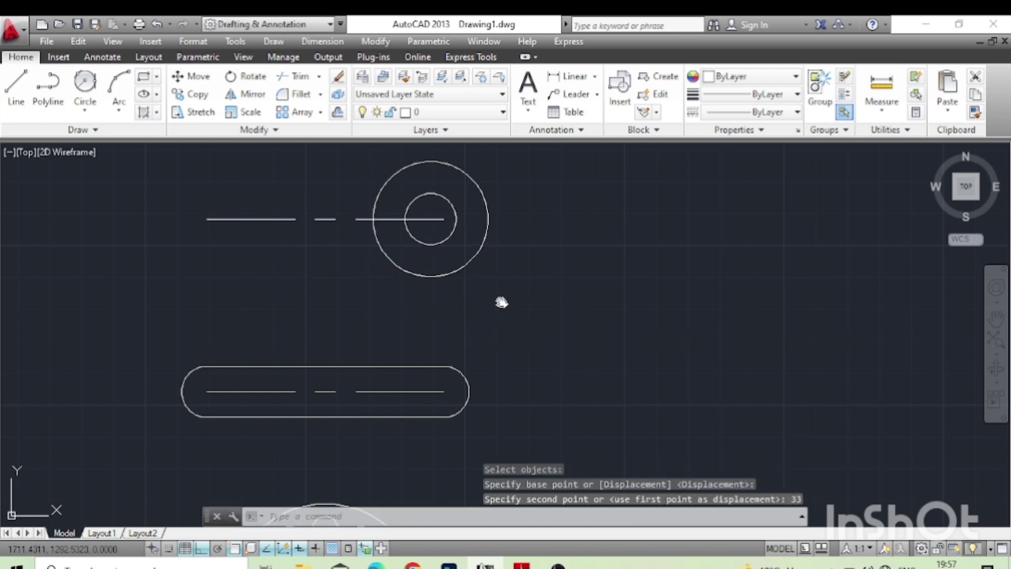
# Mirror the two concentric circles about a vertical line through the upper centreline's midpoint, keeping the originals
pyautogui.moveTo(501, 302); pyautogui.dragTo(501, 308, button='middle')
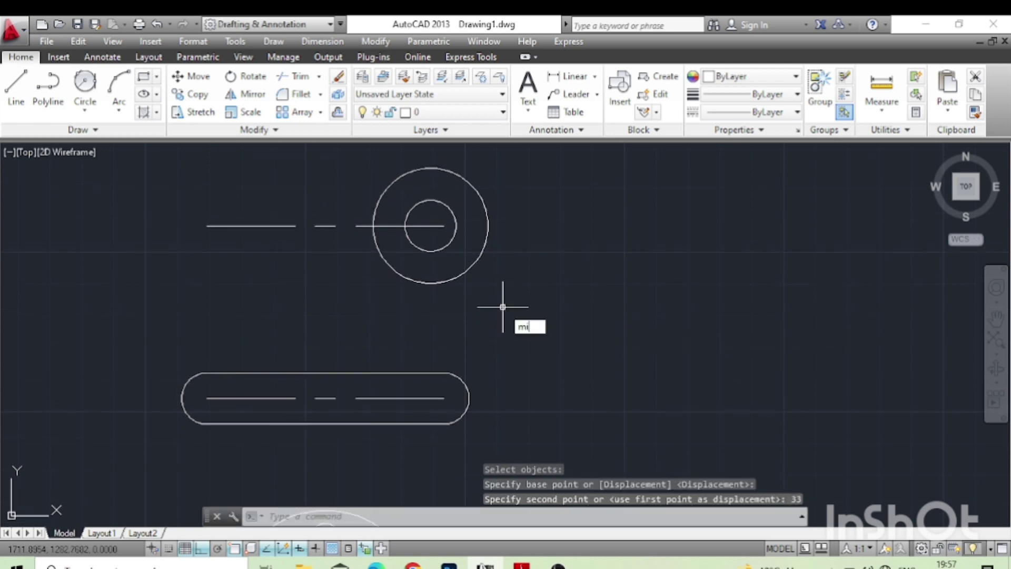
pyautogui.press('Return')
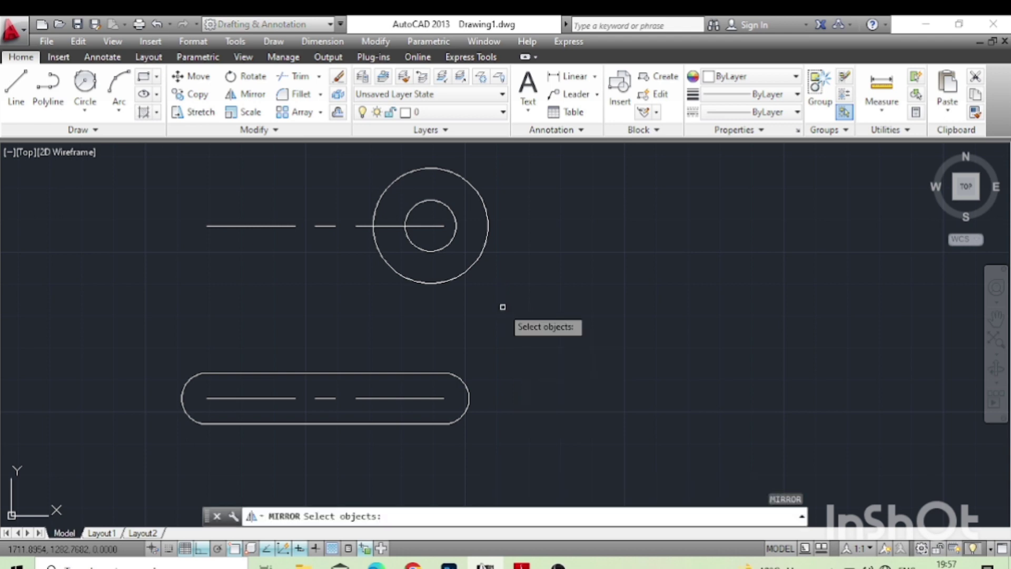
pyautogui.click(501, 301)
pyautogui.click(434, 245)
pyautogui.press('Return')
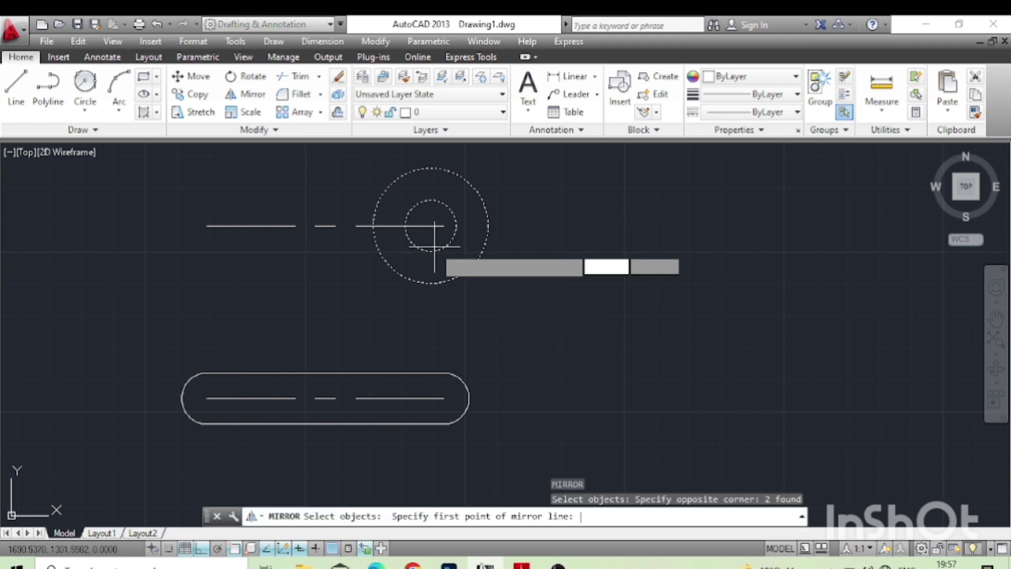
pyautogui.click(326, 226)
pyautogui.click(327, 251)
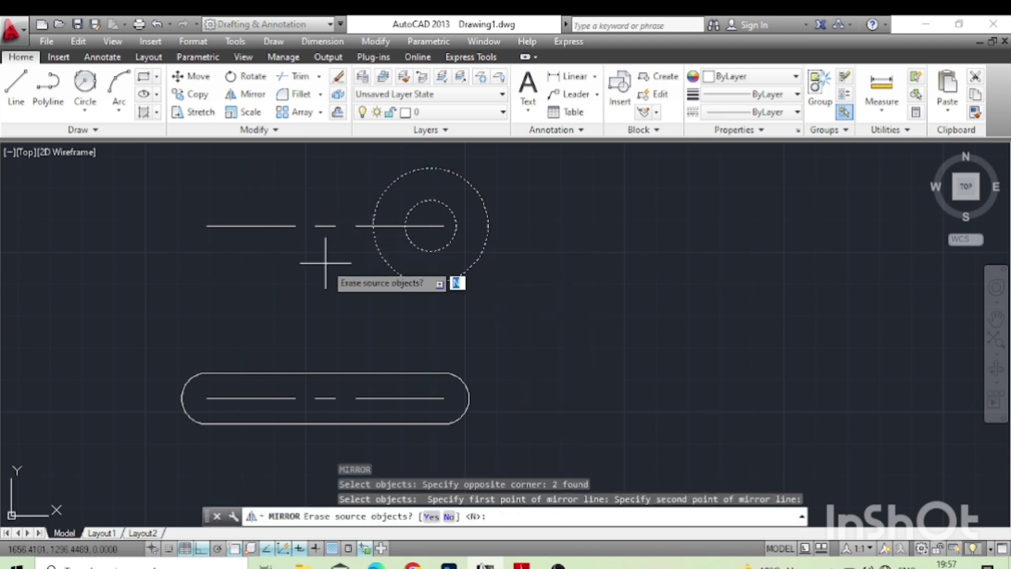
pyautogui.press('Return')
# Check the upper arcs in MECH.pdf, and in AutoCAD draw a radius-20 circle tangent to the facing upper sides of both outer boss circles
pyautogui.scroll(-2, 346, 272)
pyautogui.moveTo(346, 271); pyautogui.dragTo(369, 269, button='middle')
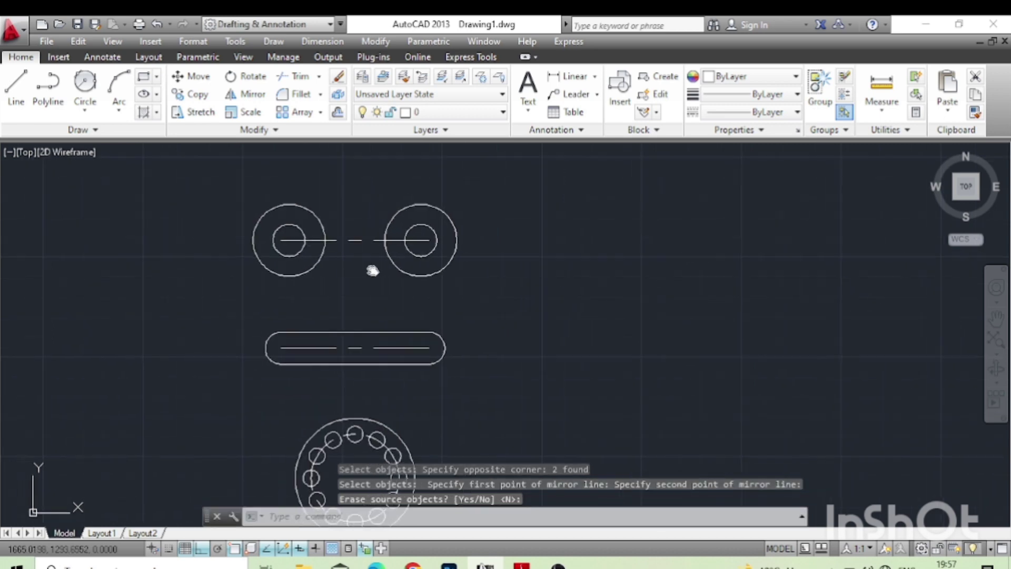
pyautogui.hotkey('alt', 'Tab')
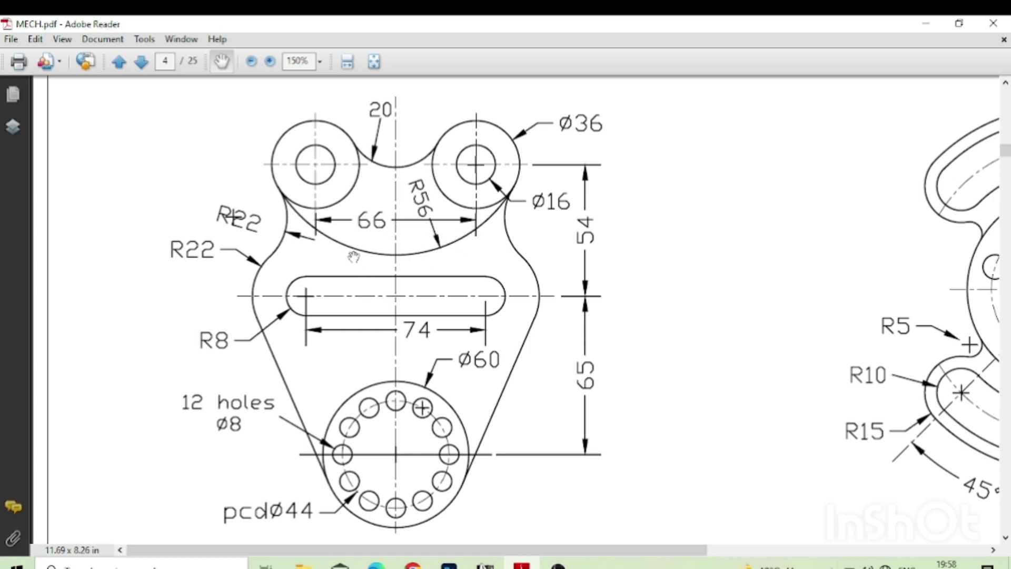
pyautogui.click(484, 565)
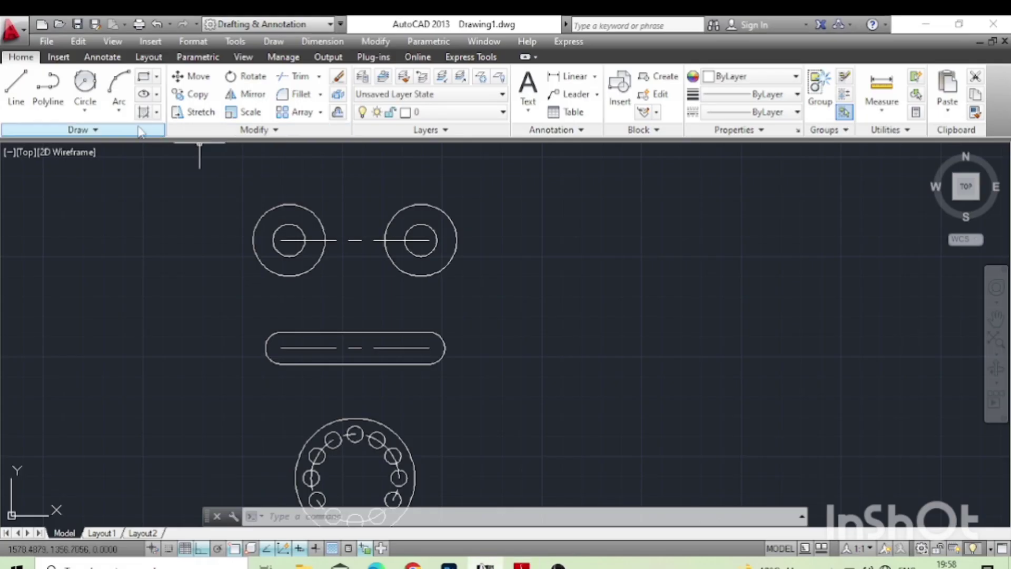
pyautogui.click(85, 110)
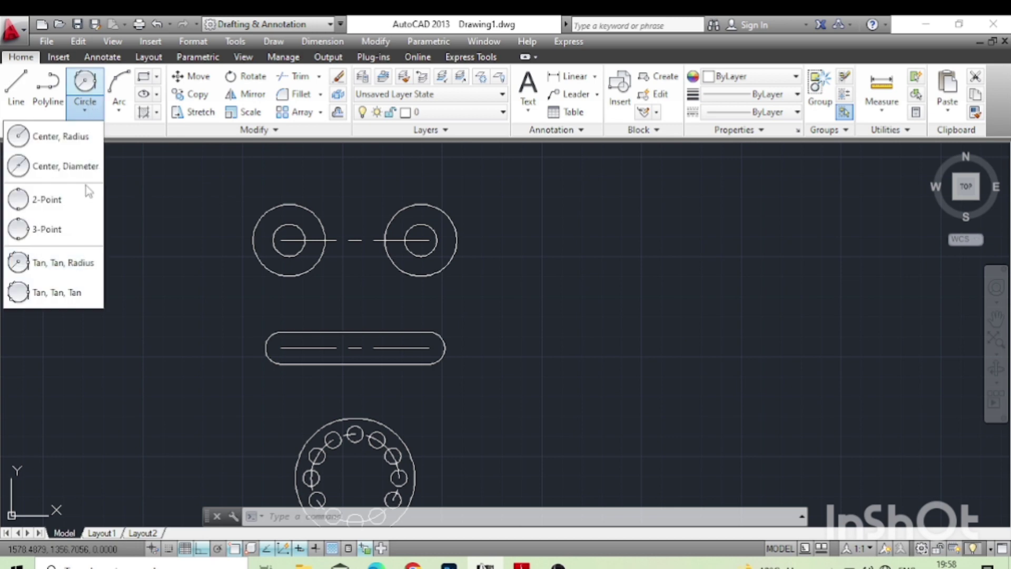
pyautogui.click(61, 262)
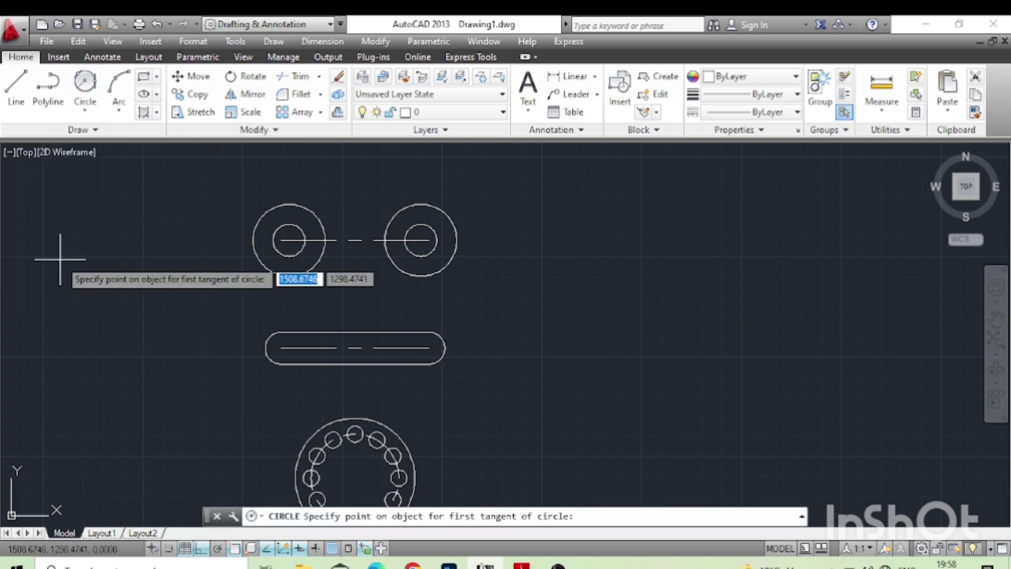
pyautogui.click(323, 209)
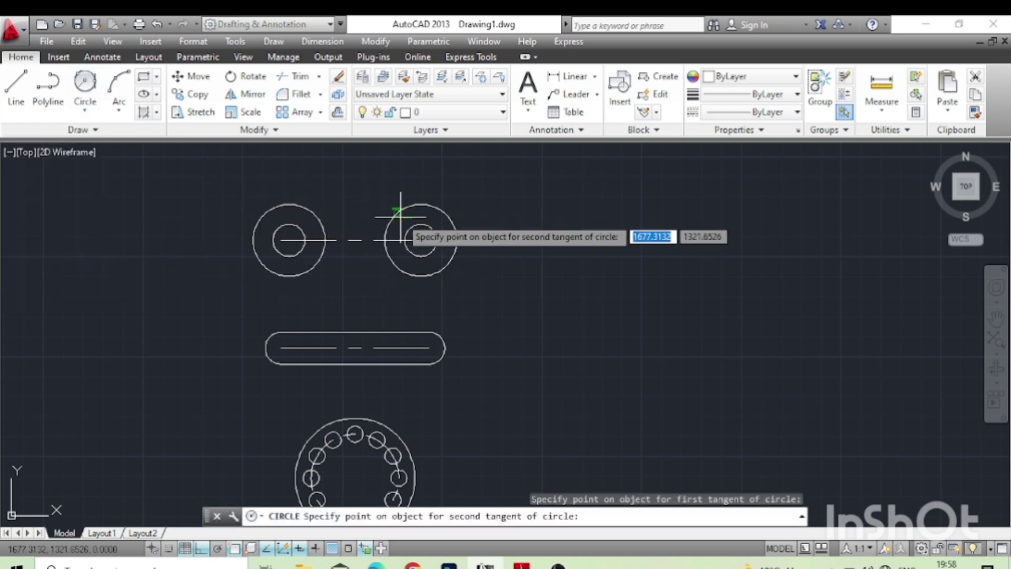
pyautogui.click(391, 215)
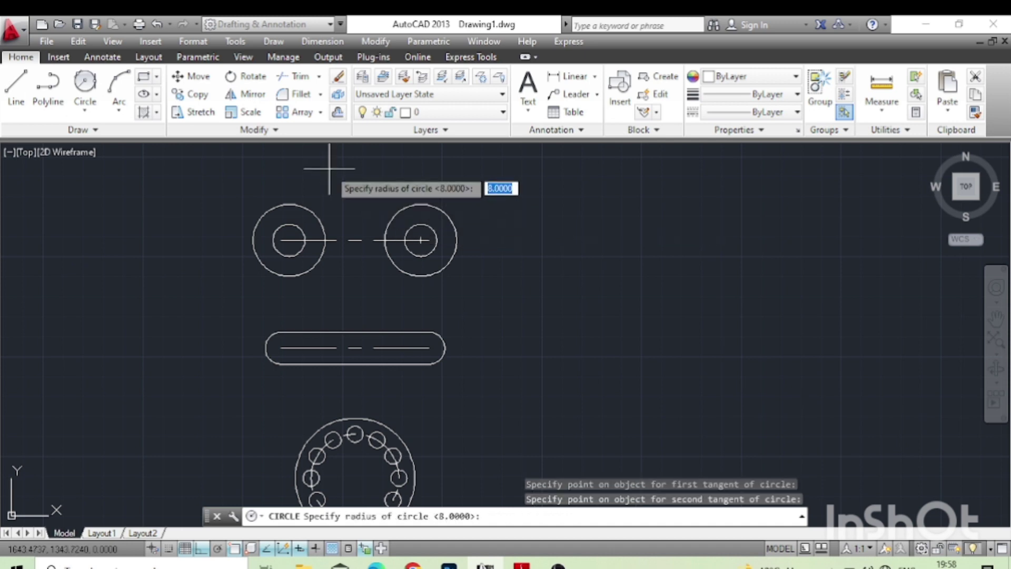
pyautogui.write('20')
pyautogui.press('Return')
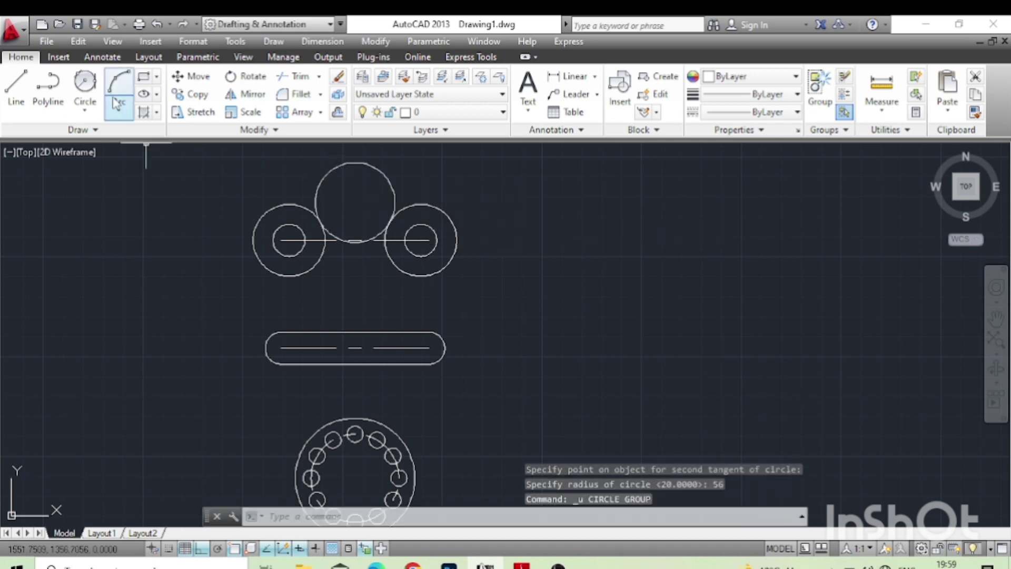
# Draw a circle of radius 56 tangent to the outer lower sides of both outer boss circles, enclosing them
pyautogui.click(90, 82)
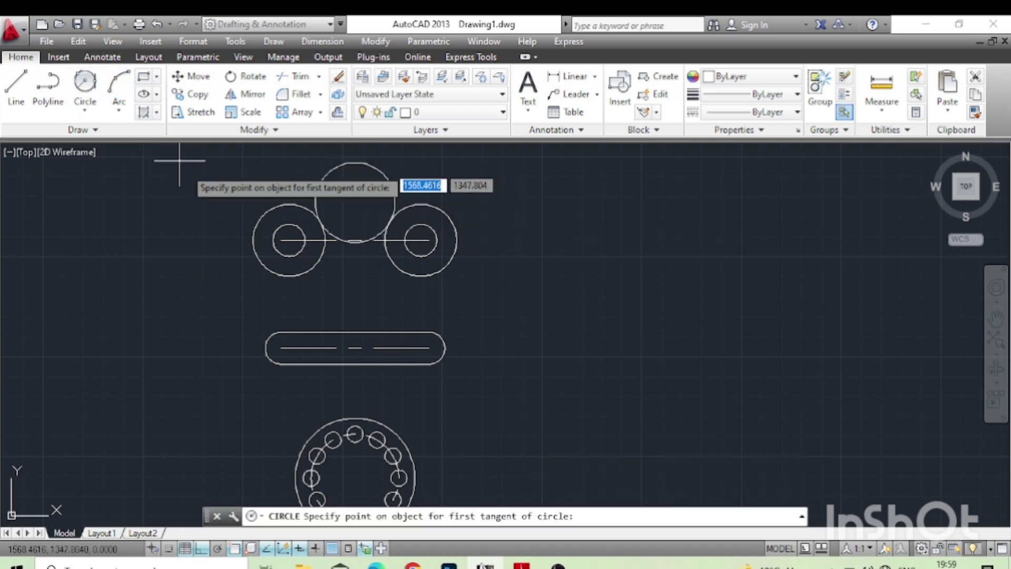
pyautogui.click(267, 270)
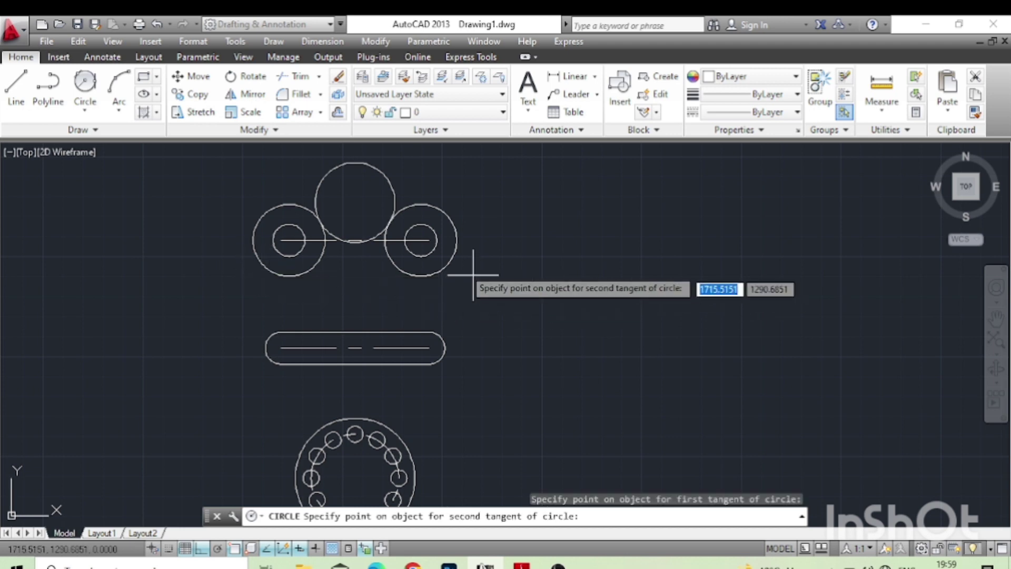
pyautogui.click(453, 261)
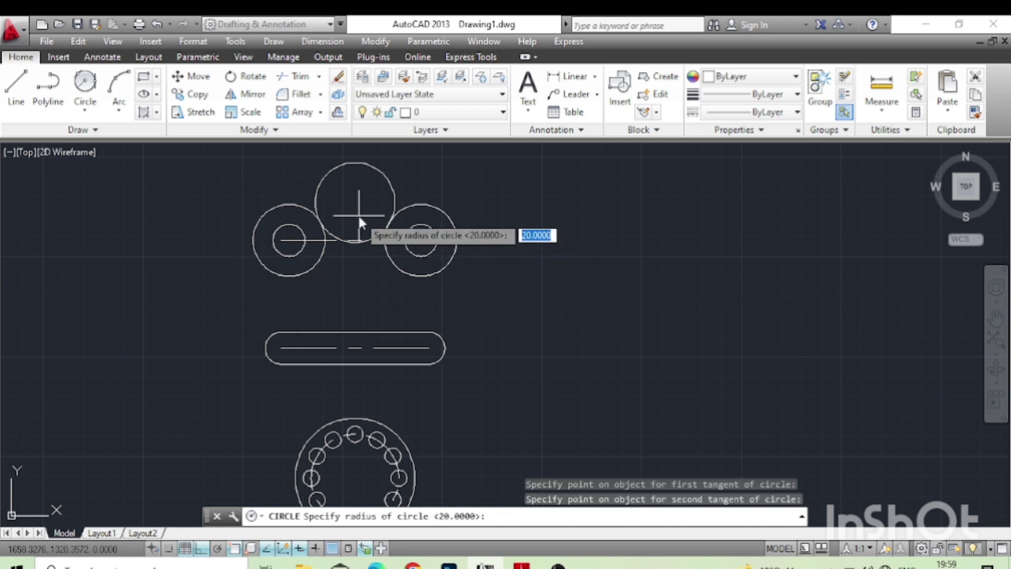
pyautogui.press('Return')
# Trim away the upper part of the radius-56 circle, leaving only the arc beneath the two bosses
pyautogui.moveTo(407, 260); pyautogui.dragTo(368, 290, button='middle')
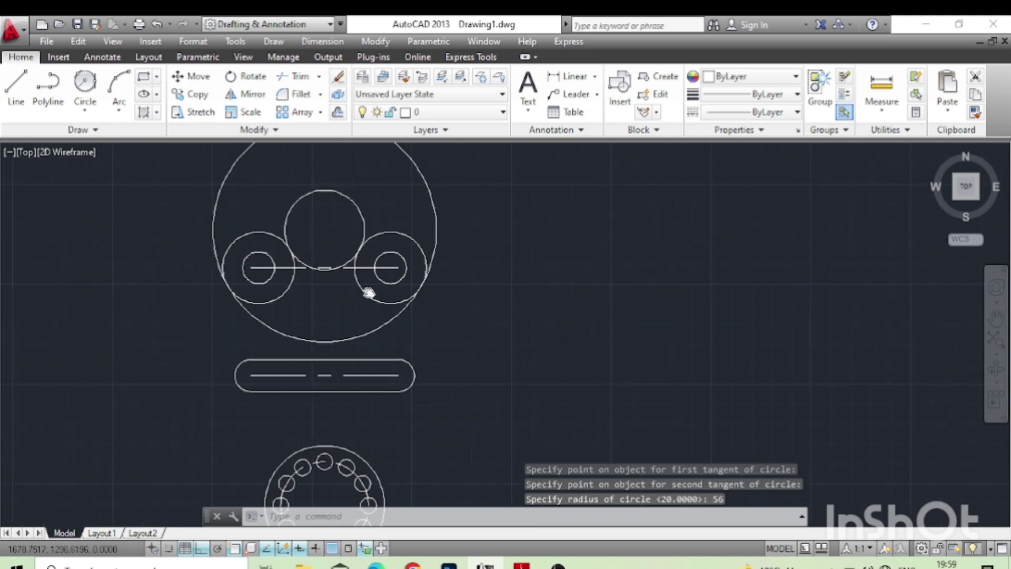
pyautogui.write('tr')
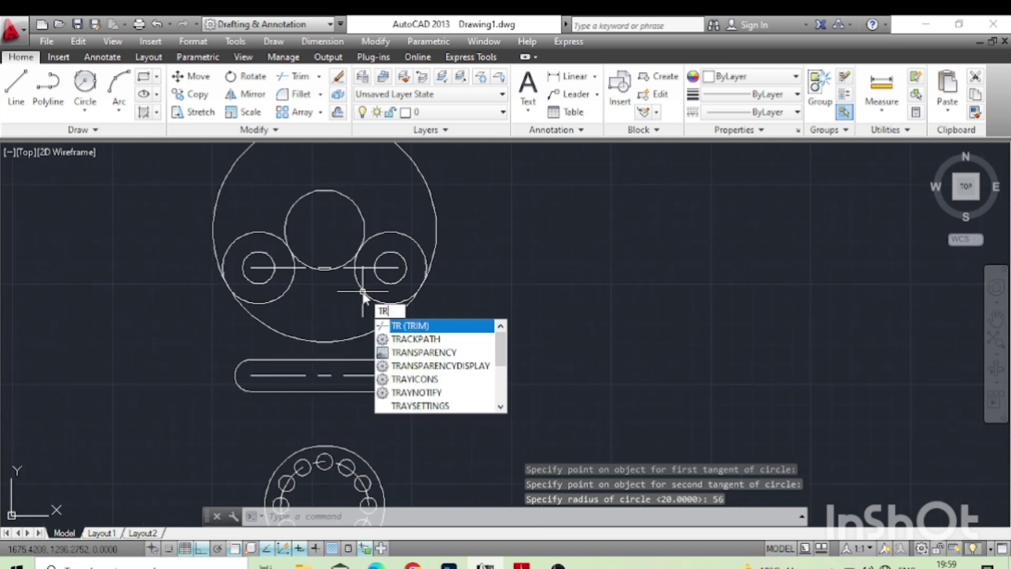
pyautogui.press('Return')
pyautogui.press('Return')
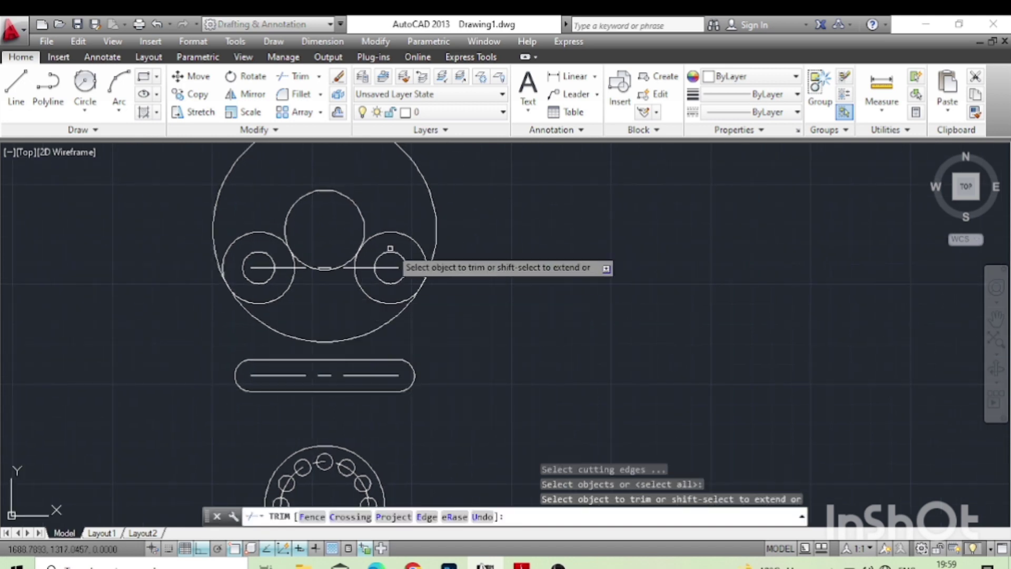
pyautogui.click(420, 178)
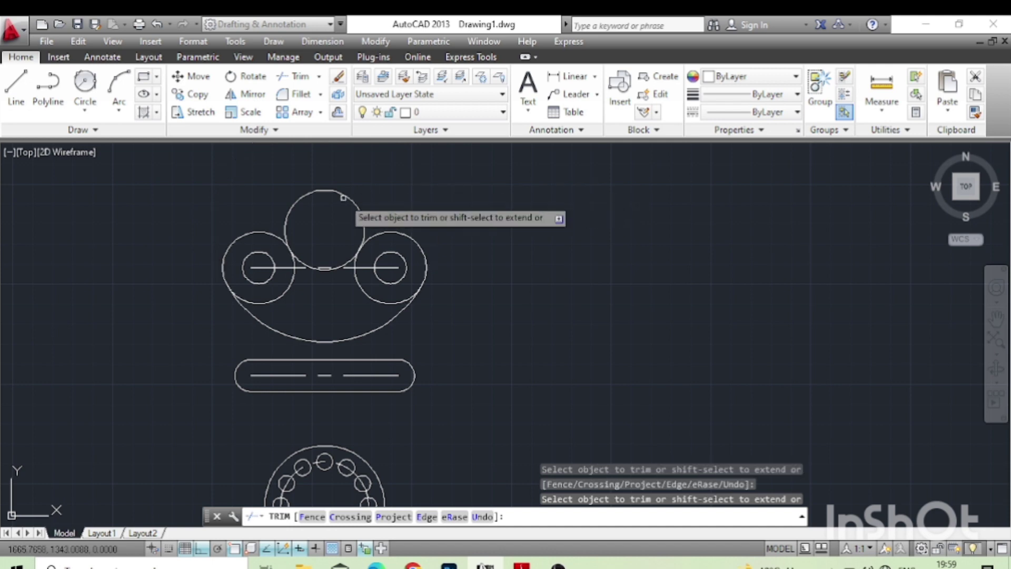
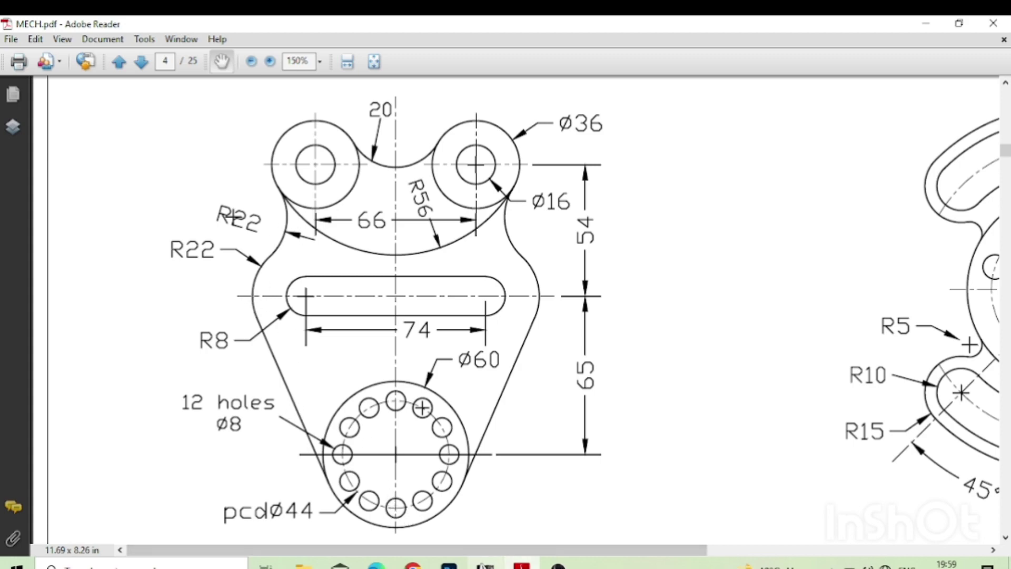
# Switch to AutoCAD and draw a circle of radius 22 centred on the right end of the slot's centreline
pyautogui.click(485, 565)
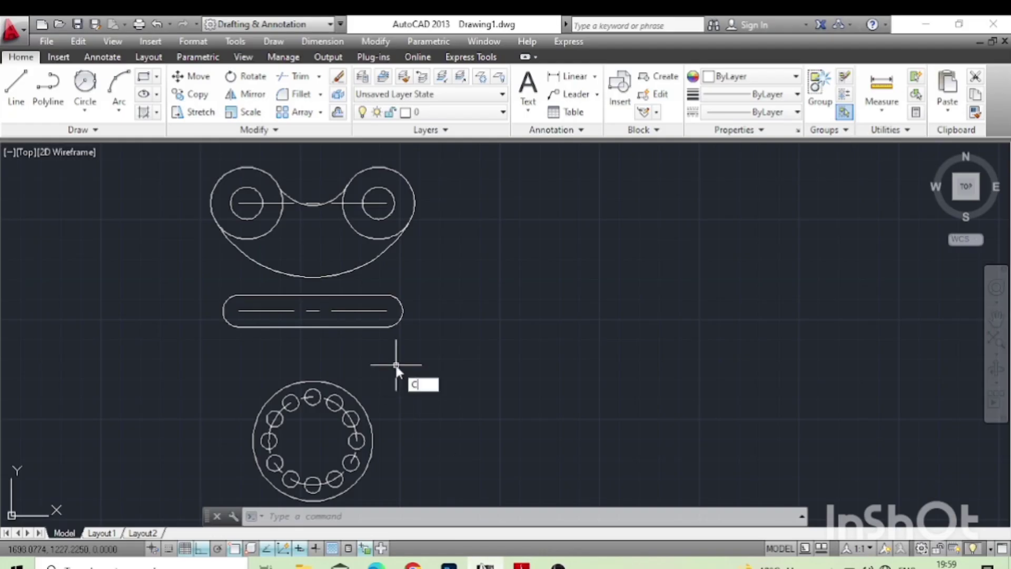
pyautogui.write('C')
pyautogui.press('Return')
pyautogui.click(387, 311)
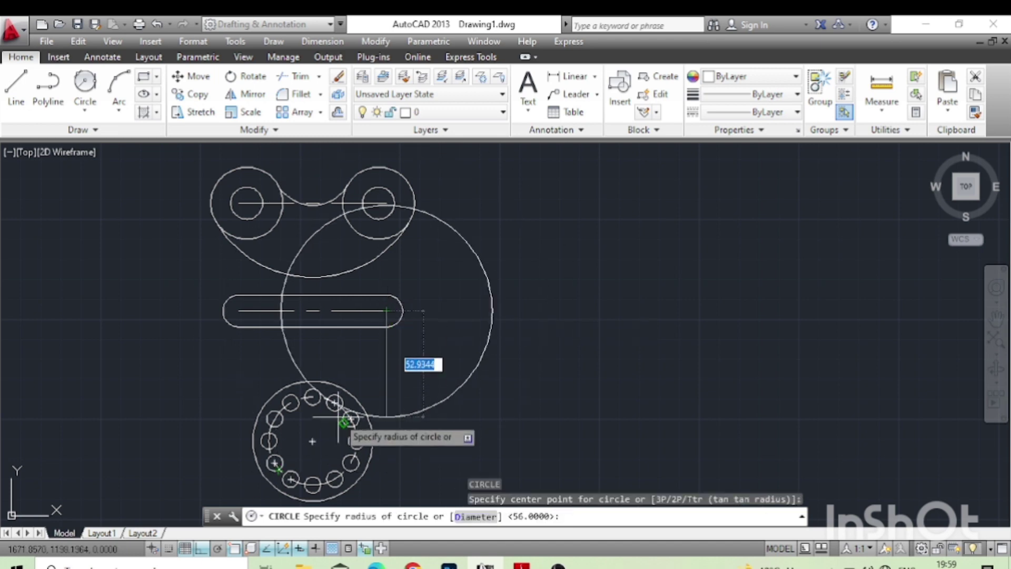
pyautogui.write('22')
pyautogui.press('Return')
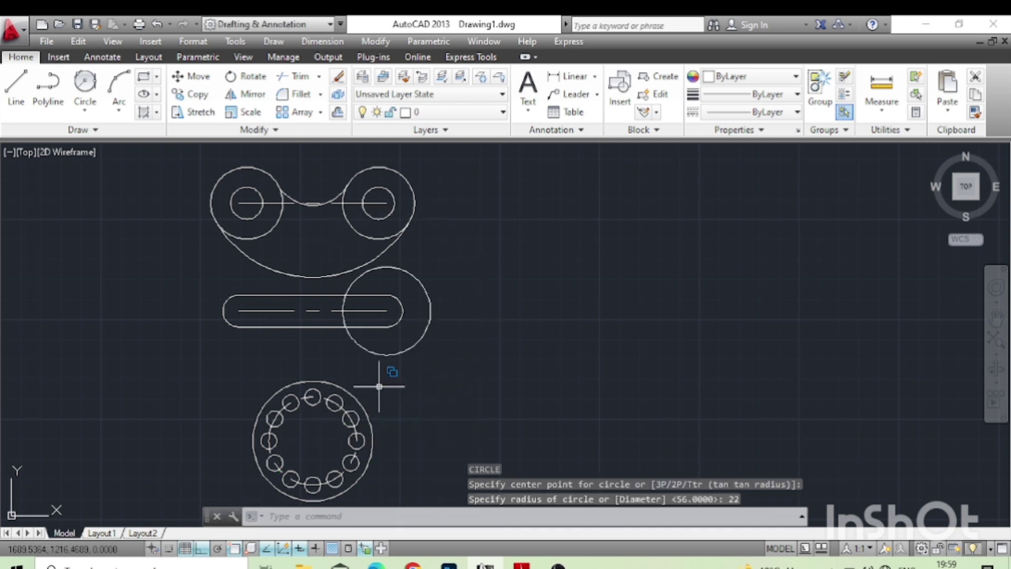
# Fillet the right boss's outer circle to the radius-22 circle at the slot's right end with a radius of 22
pyautogui.write('f')
pyautogui.press('Return')
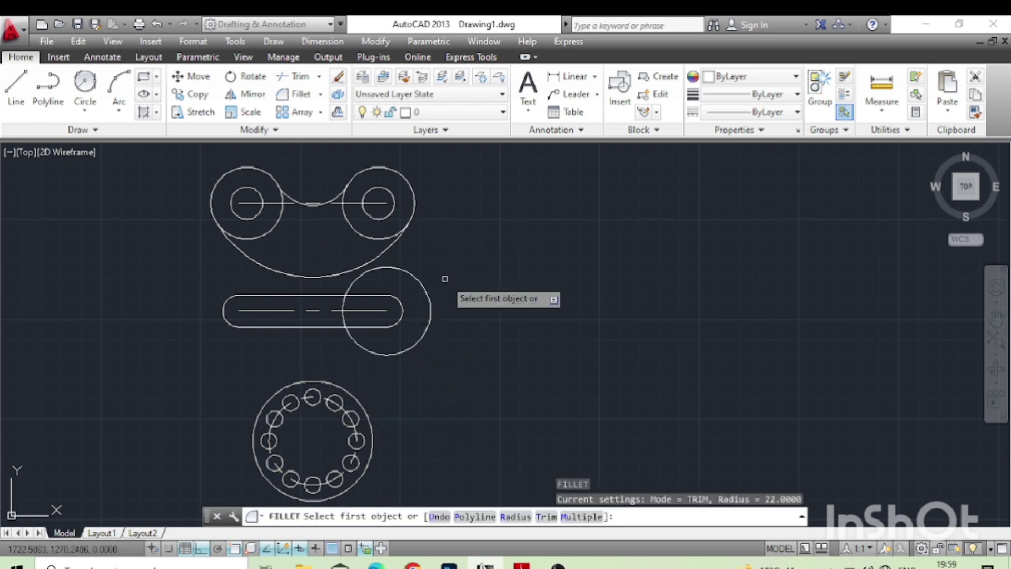
pyautogui.write('r')
pyautogui.press('Return')
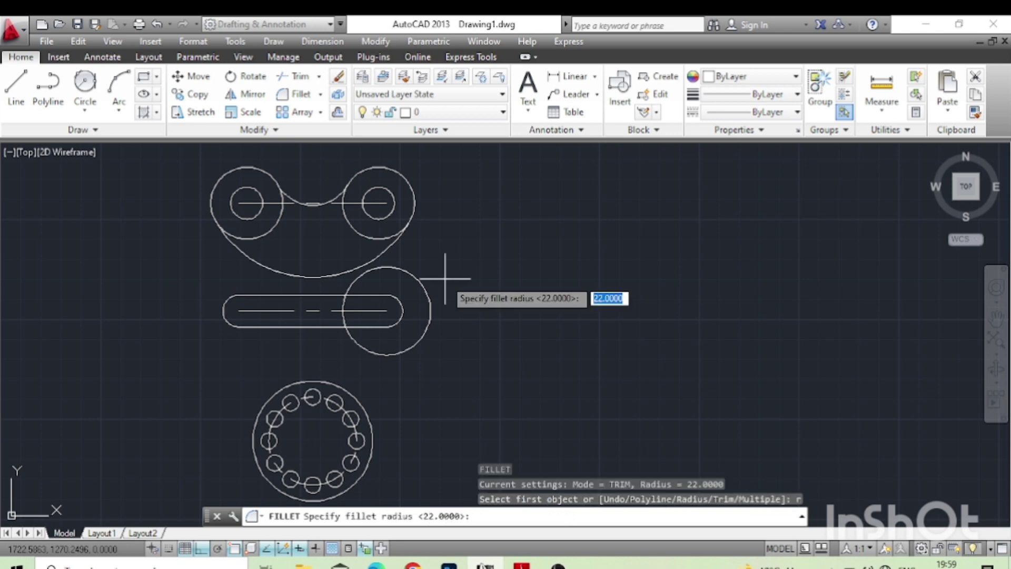
pyautogui.write('22')
pyautogui.press('Return')
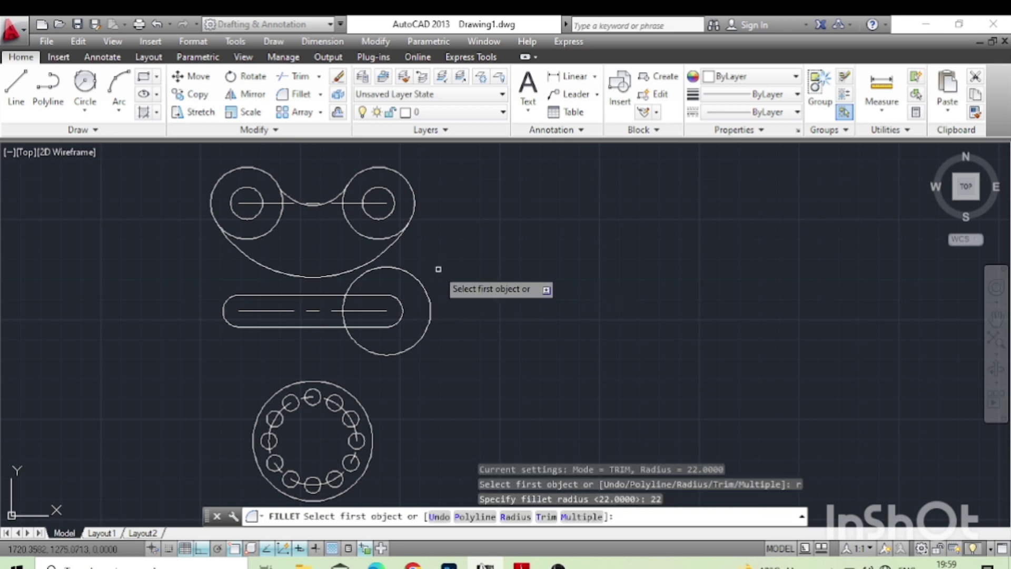
pyautogui.click(414, 204)
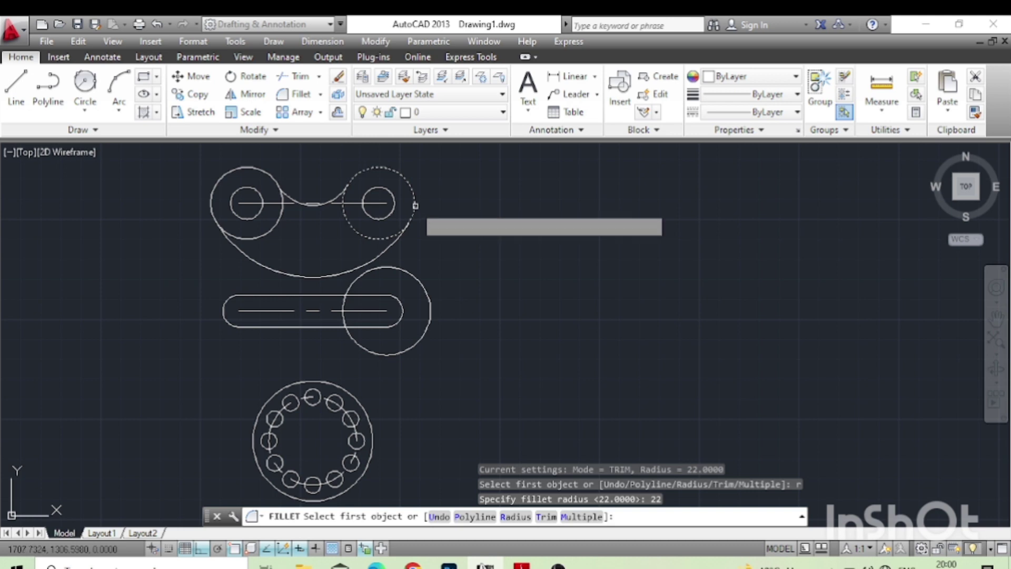
pyautogui.click(424, 288)
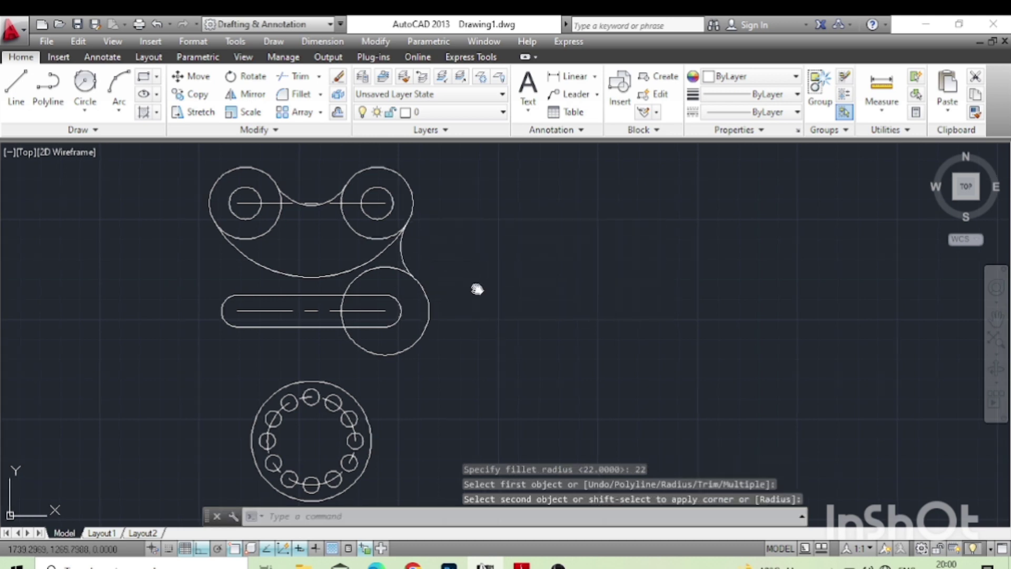
# Draw a line tangent to the lower right of the radius-22 circle and to the right side of the bolt-hole plate's outer circle
pyautogui.moveTo(476, 287); pyautogui.dragTo(473, 278, button='middle')
pyautogui.moveTo(454, 349); pyautogui.dragTo(440, 339, button='middle')
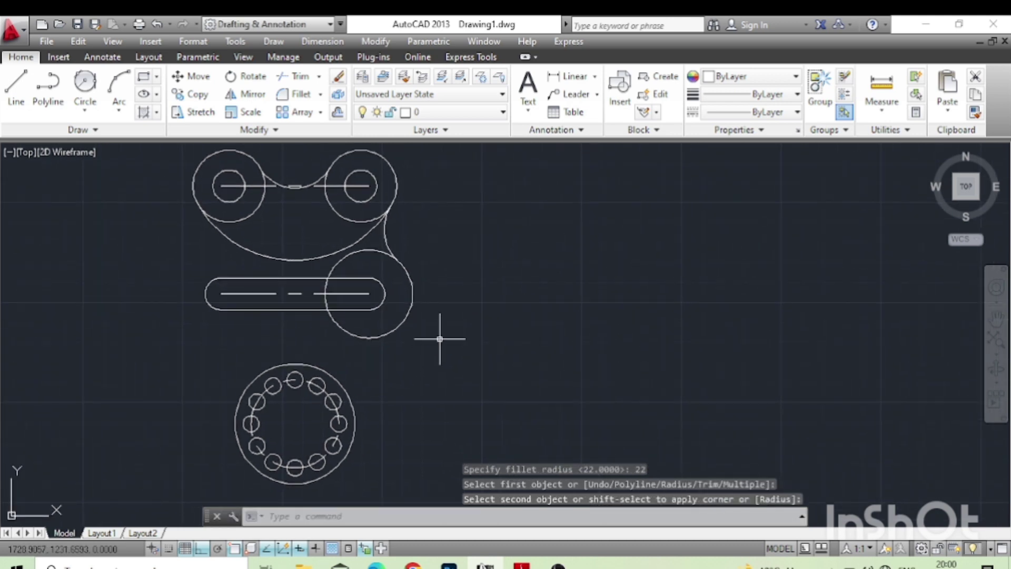
pyautogui.write('L')
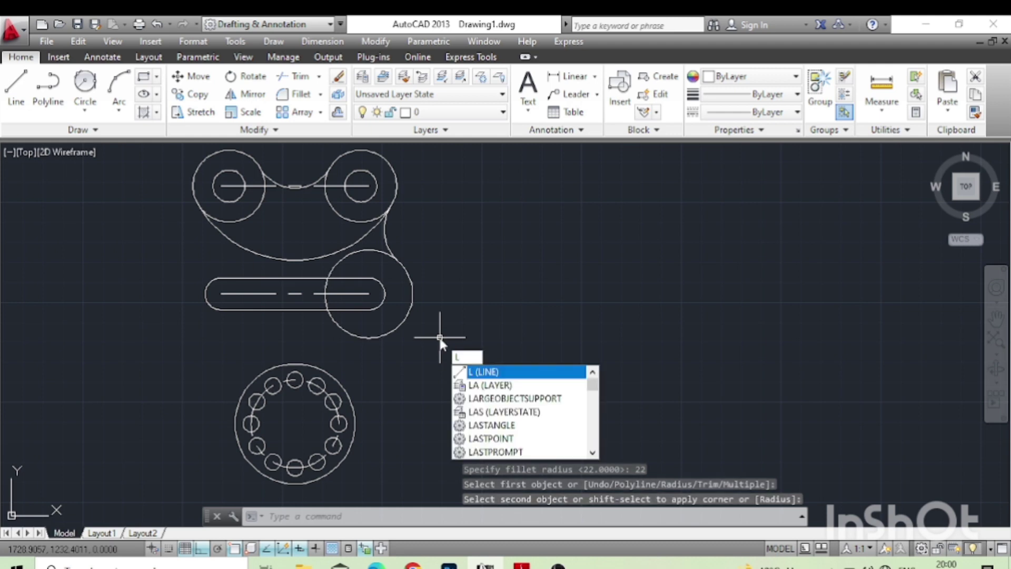
pyautogui.press('Return')
pyautogui.write('t')
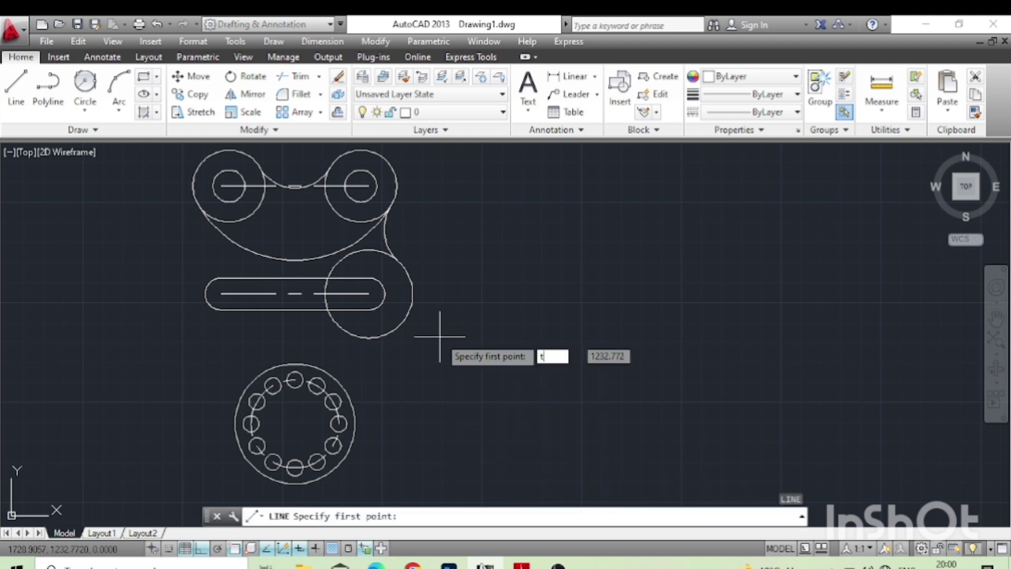
pyautogui.write('an')
pyautogui.press('Return')
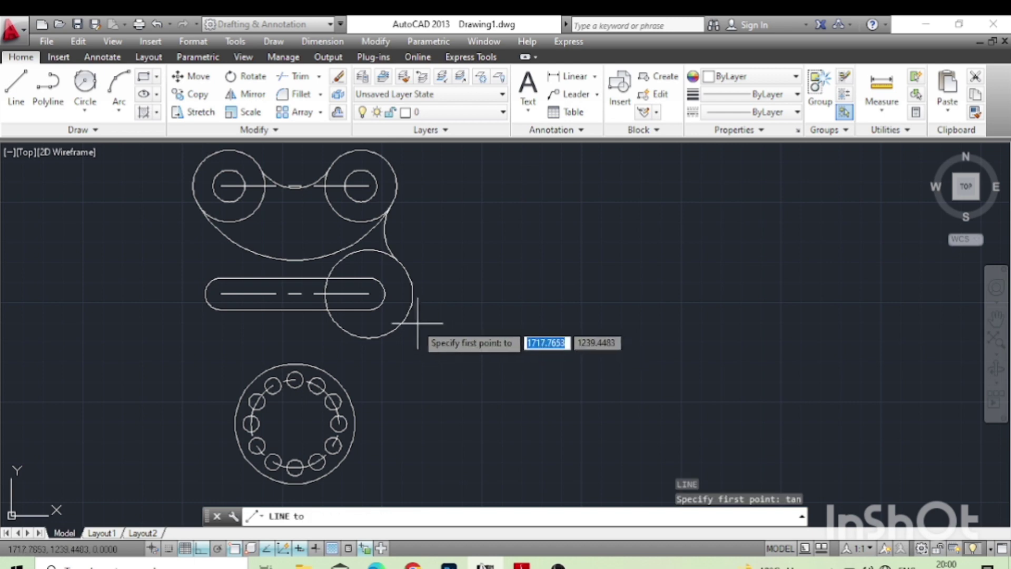
pyautogui.click(404, 321)
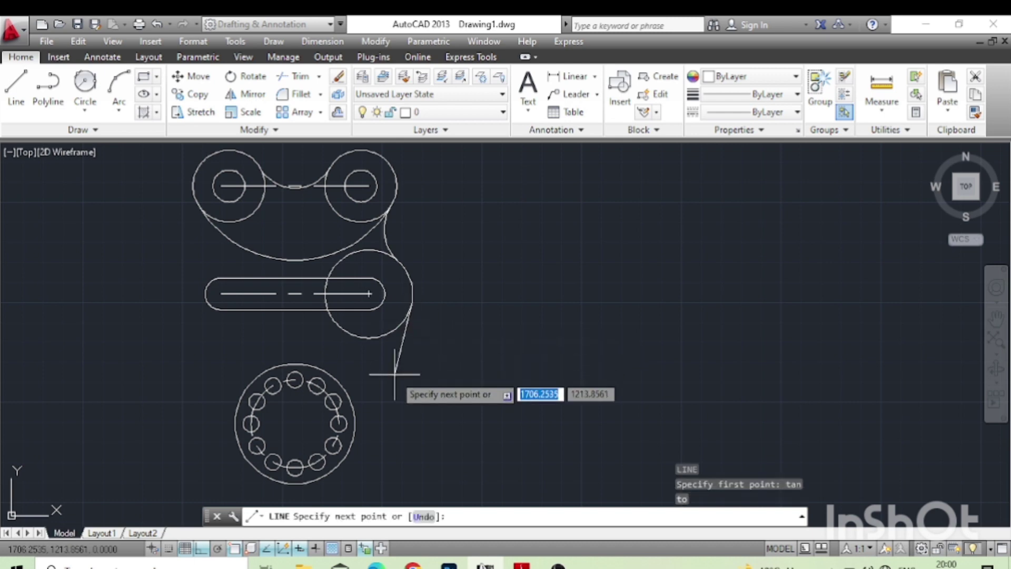
pyautogui.write('tan')
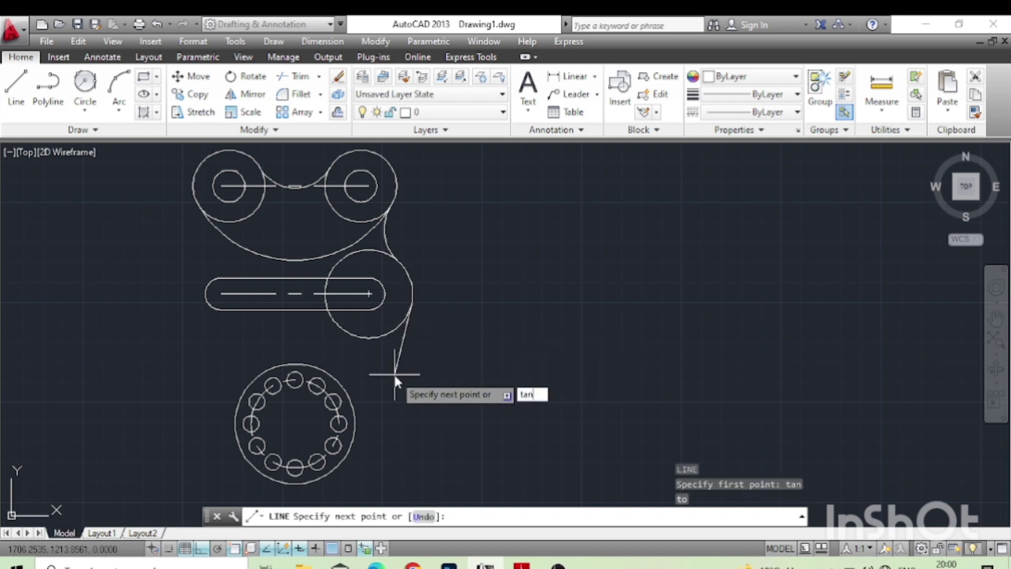
pyautogui.press('Return')
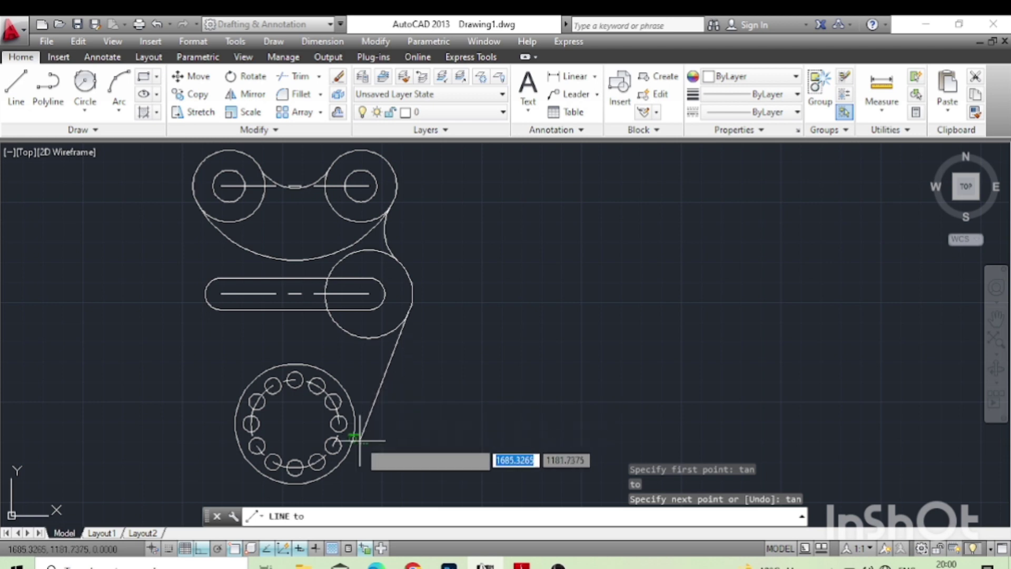
pyautogui.click(354, 440)
pyautogui.press('Return')
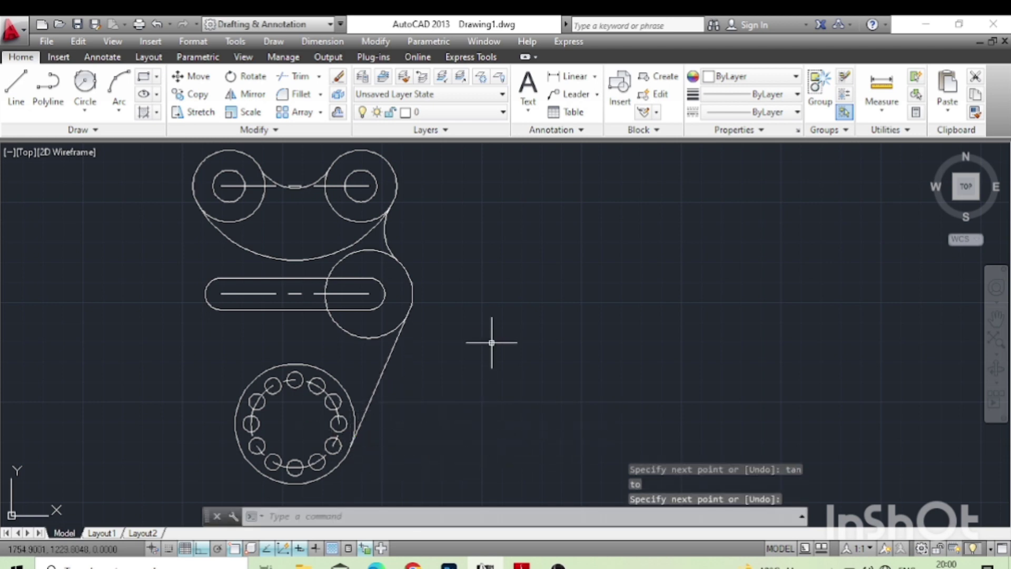
# Trim away the inner part of the radius-22 circle, leaving only the outer right arc between the fillet and the tangent line
pyautogui.moveTo(496, 315); pyautogui.dragTo(519, 329, button='middle')
pyautogui.scroll(2, 519, 330)
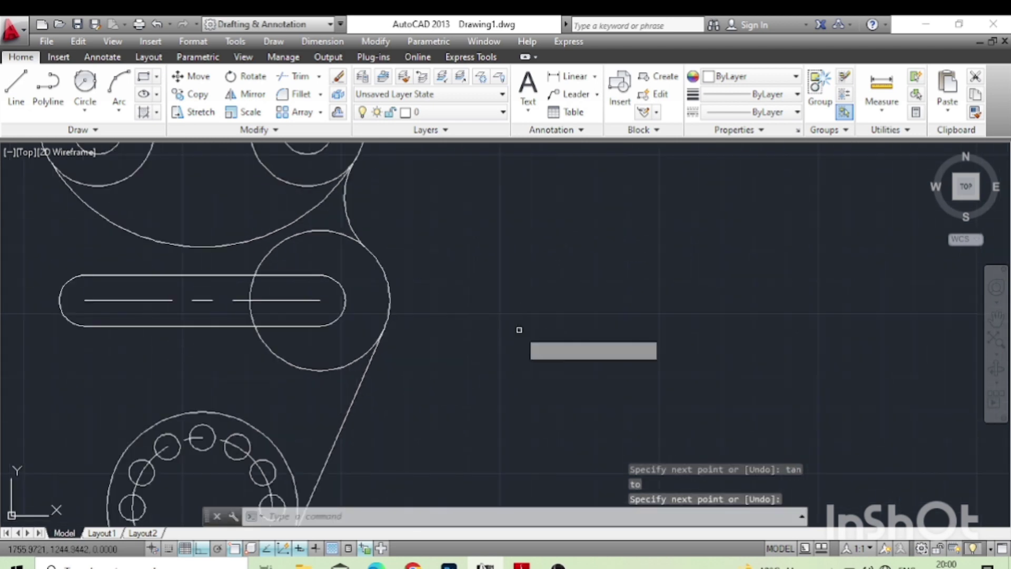
pyautogui.press('Return')
pyautogui.press('Return')
pyautogui.click(326, 232)
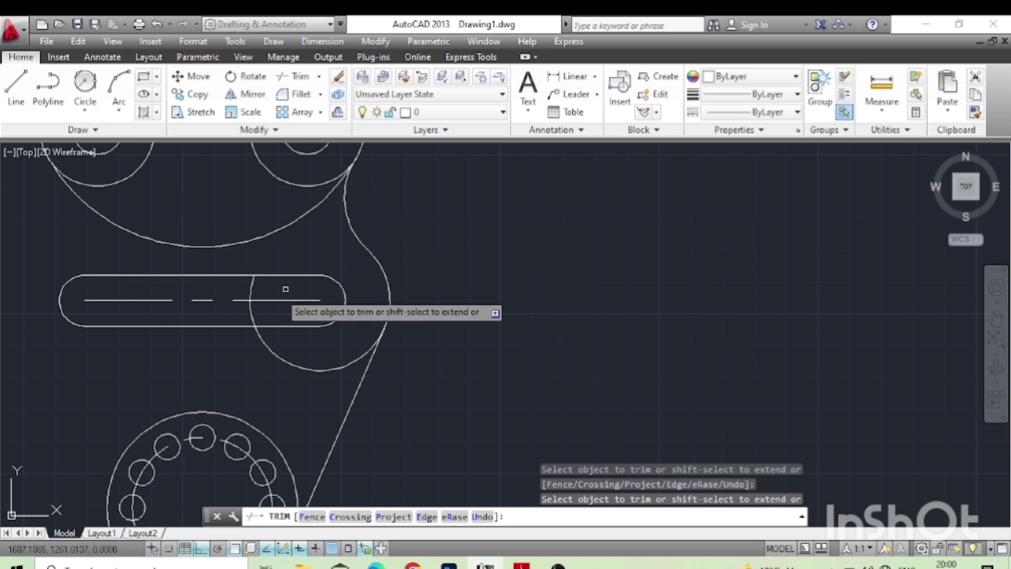
pyautogui.click(256, 289)
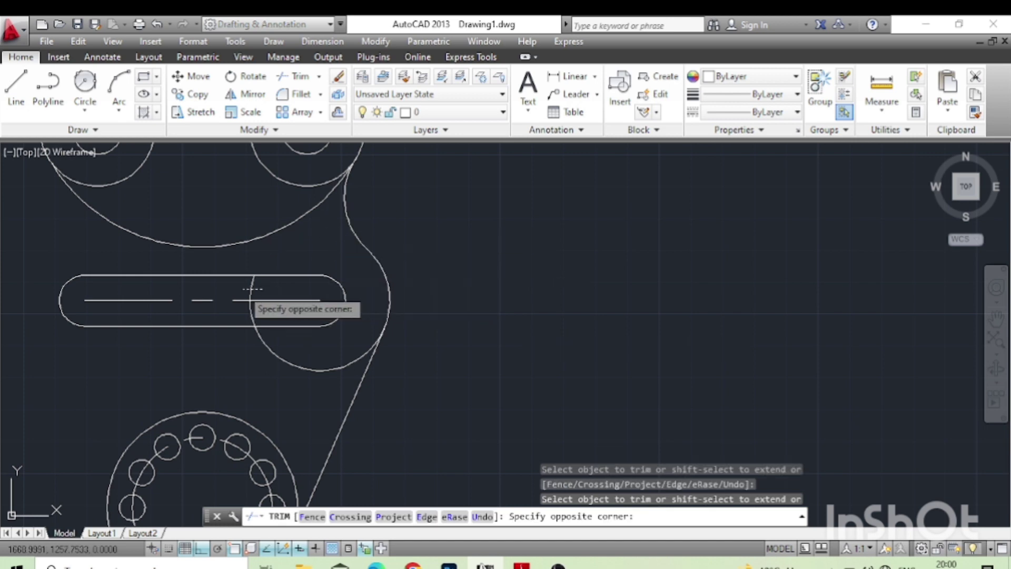
pyautogui.click(243, 290)
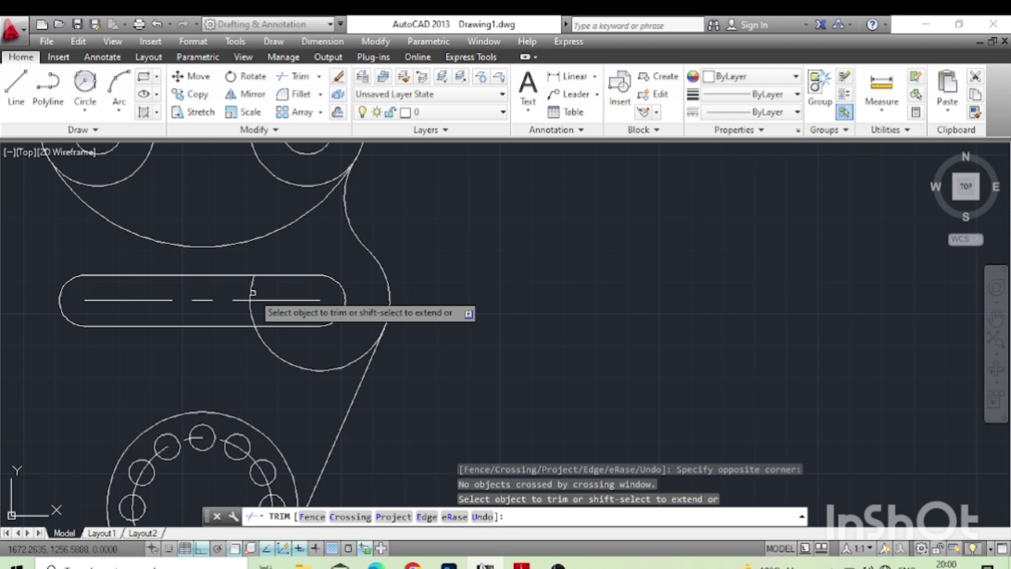
pyautogui.click(253, 292)
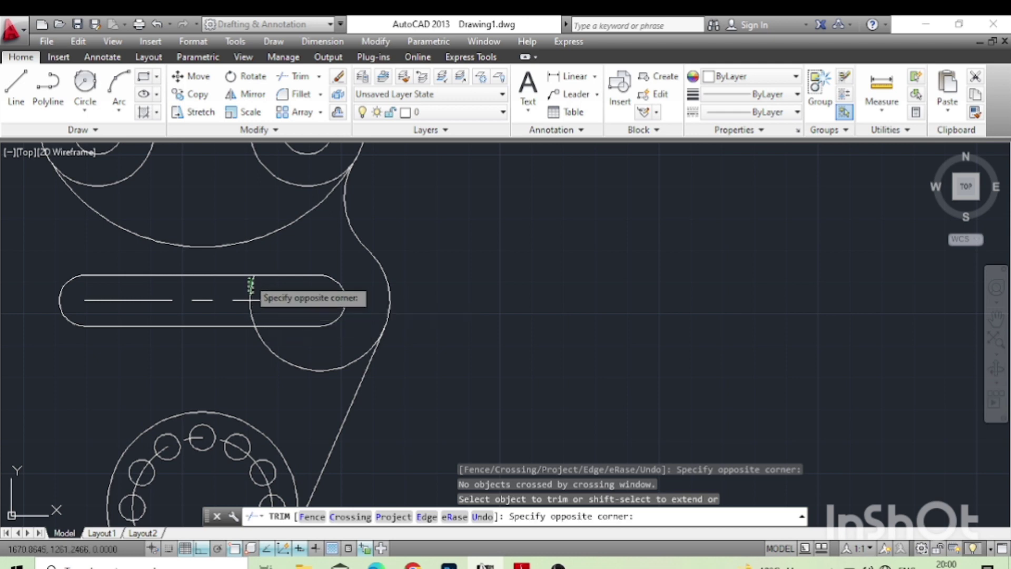
pyautogui.click(251, 291)
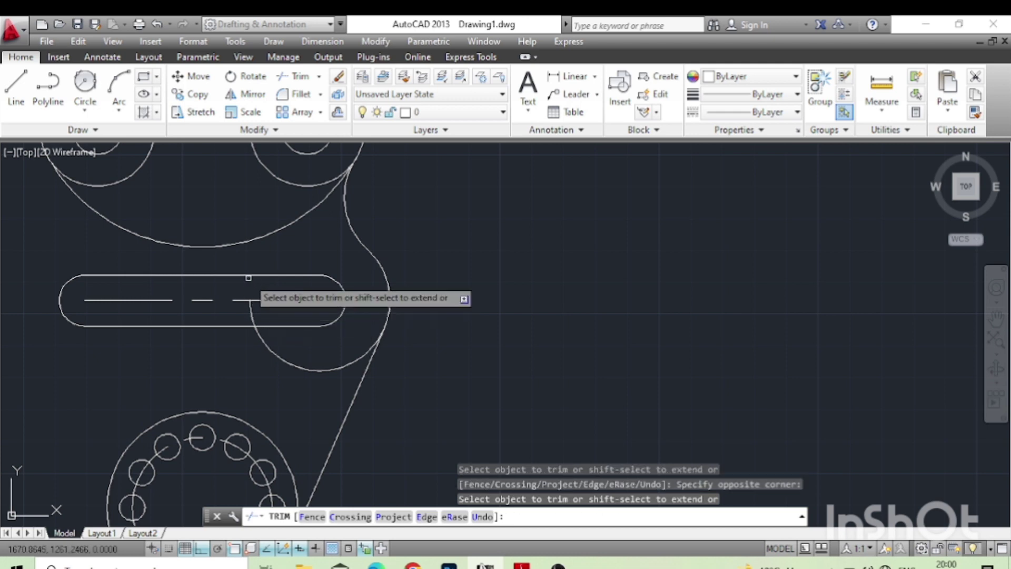
pyautogui.click(249, 316)
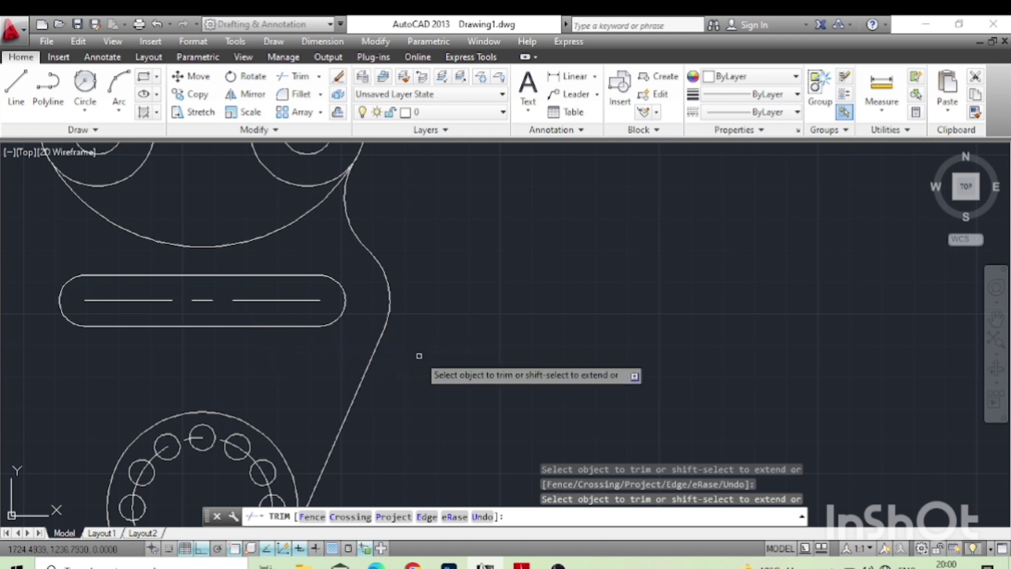
pyautogui.scroll(-3, 427, 342)
pyautogui.press('Return')
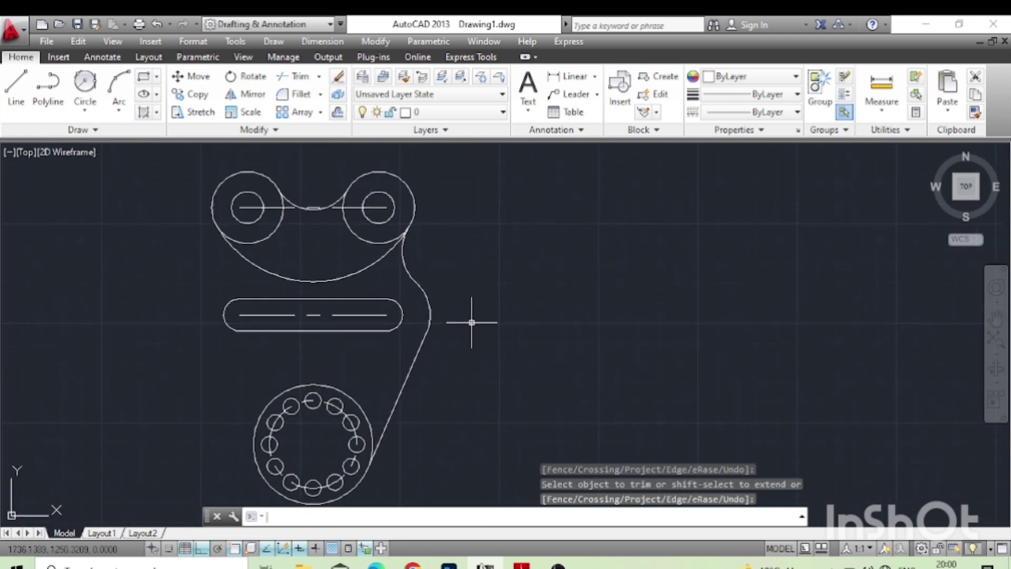
# Mirror the right-side fillet, arc and tangent line about a vertical line through the slot's lower-edge midpoint, keeping the originals
pyautogui.write('mi')
pyautogui.press('Return')
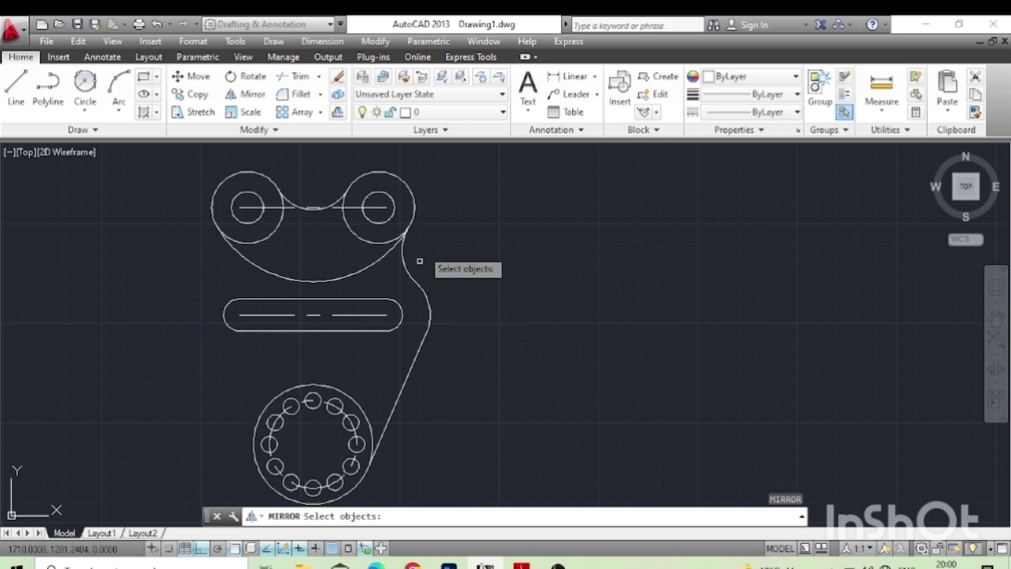
pyautogui.click(430, 233)
pyautogui.click(415, 291)
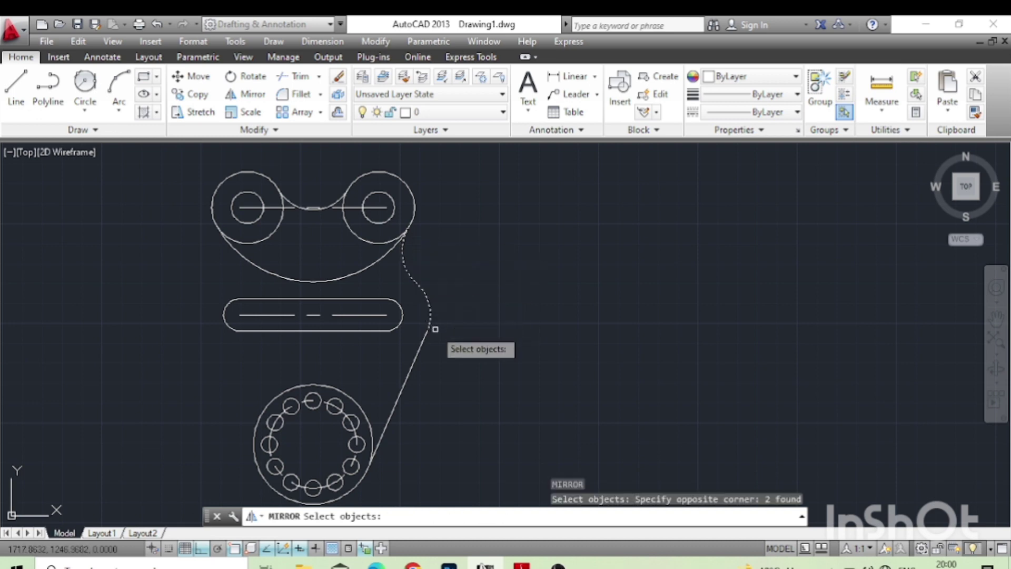
pyautogui.click(434, 349)
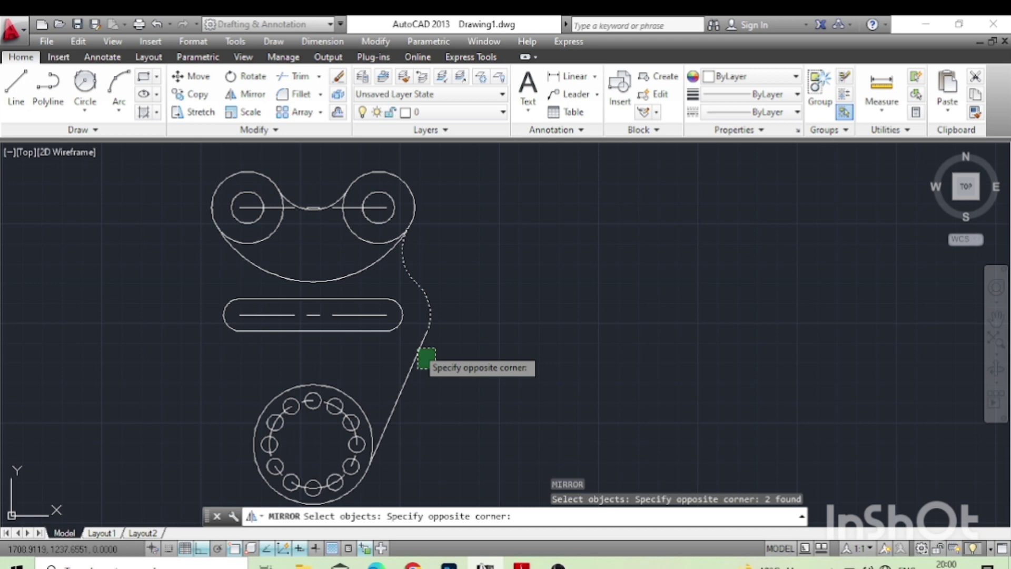
pyautogui.click(419, 366)
pyautogui.press('Return')
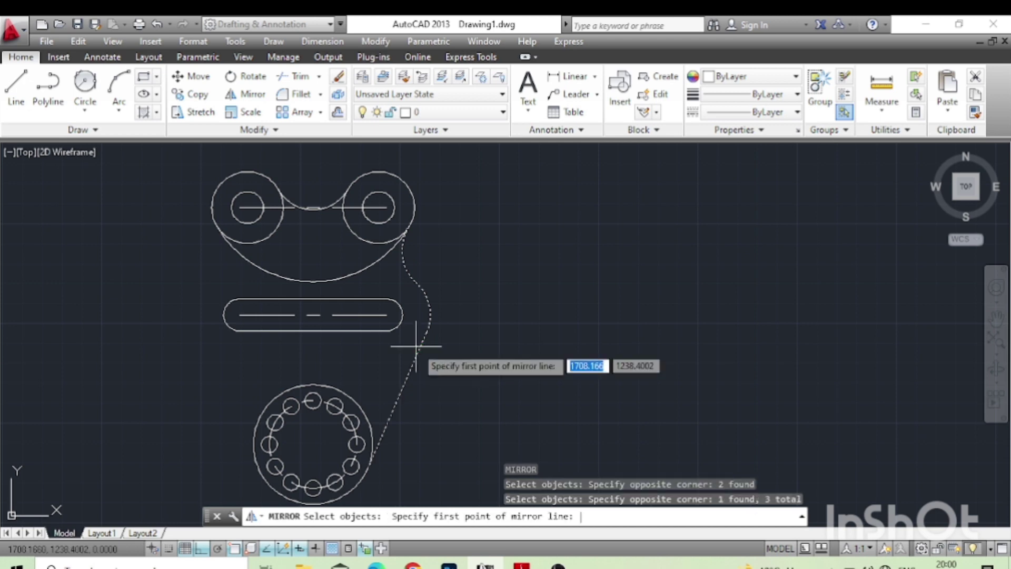
pyautogui.click(314, 331)
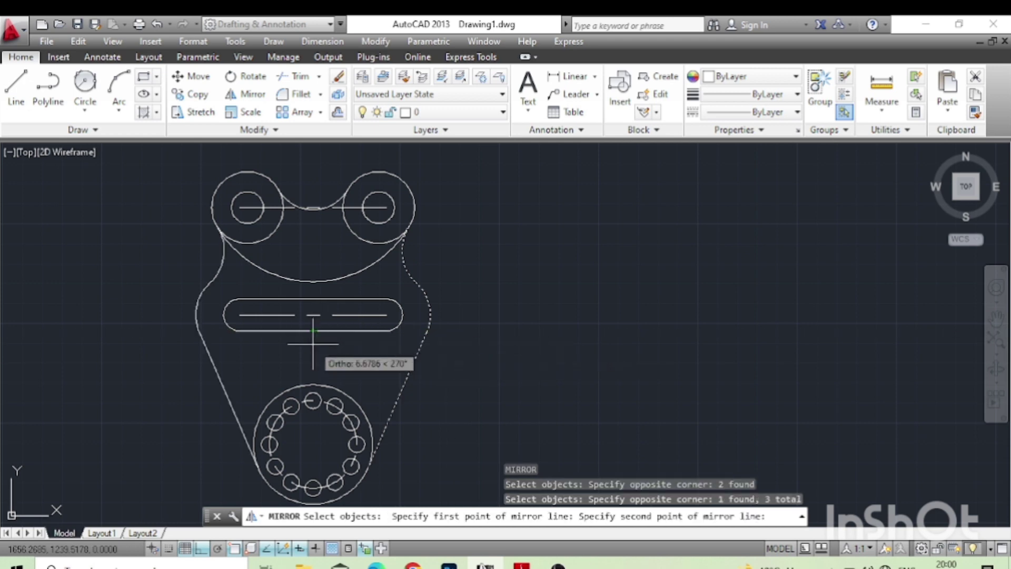
pyautogui.click(320, 358)
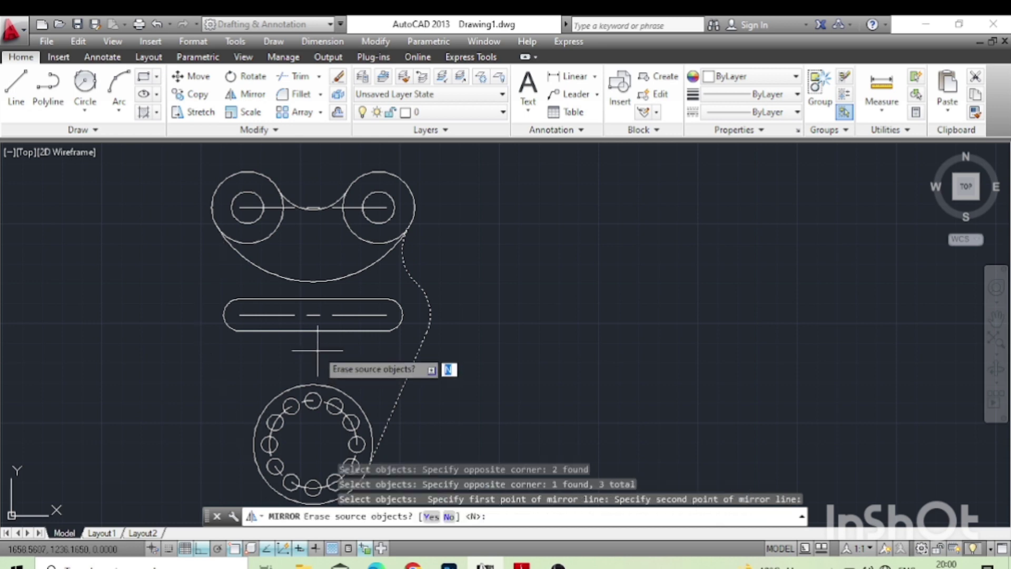
pyautogui.press('Return')
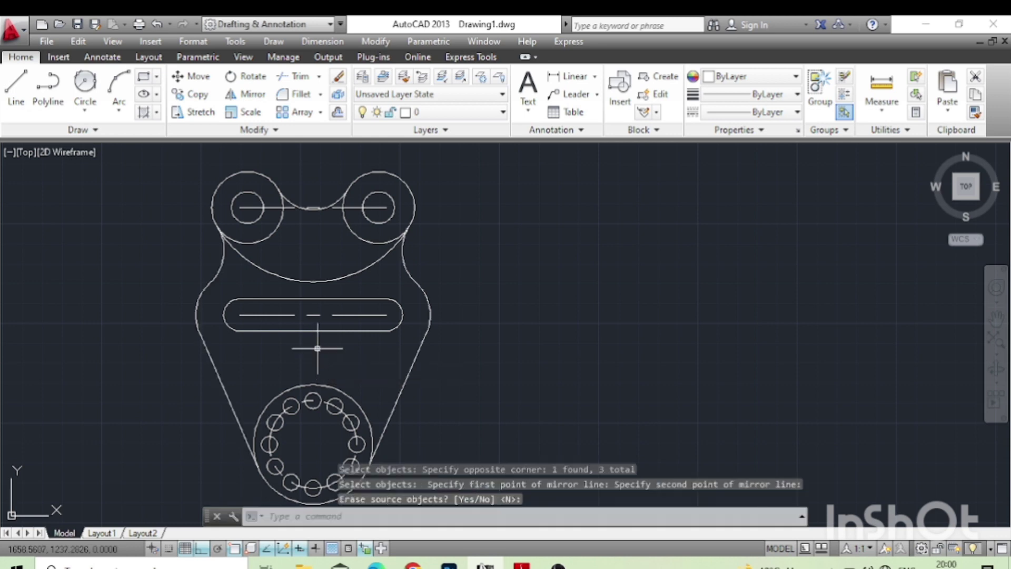
# Erase the upper boss centreline, the slot centreline and the bolt-hole pitch circle
pyautogui.click(354, 207)
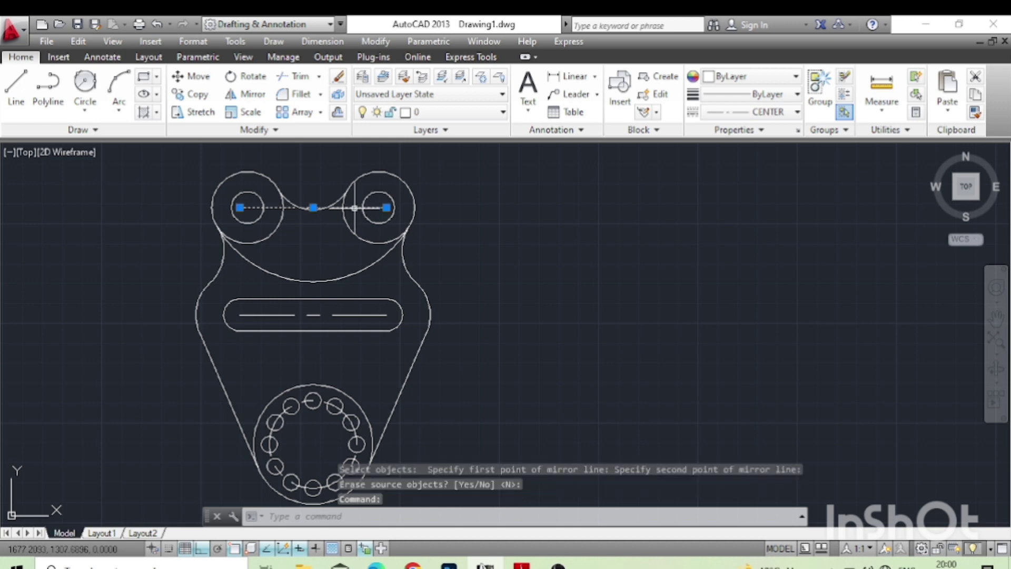
pyautogui.click(353, 312)
pyautogui.scroll(8, 332, 400)
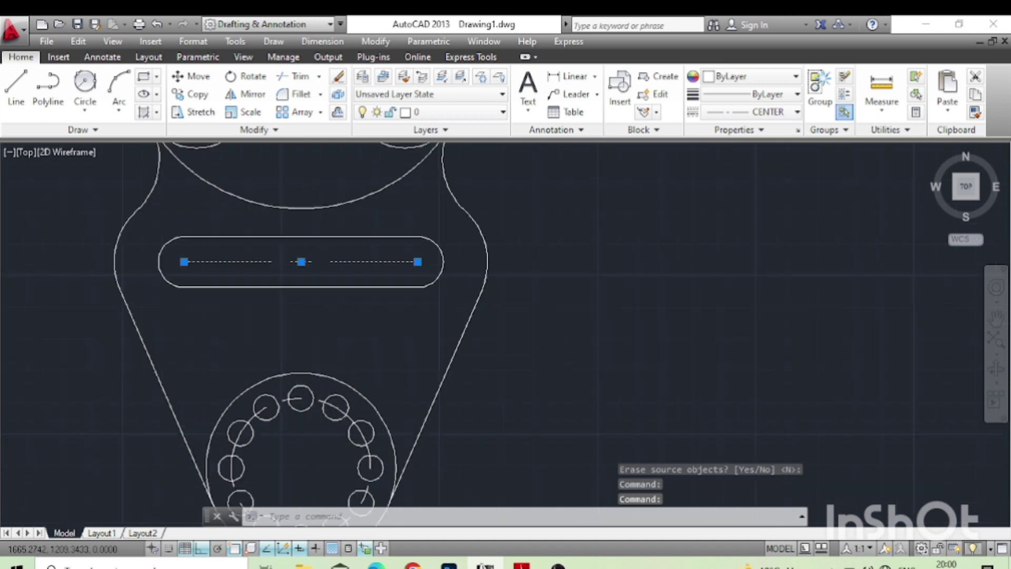
pyautogui.press('Delete')
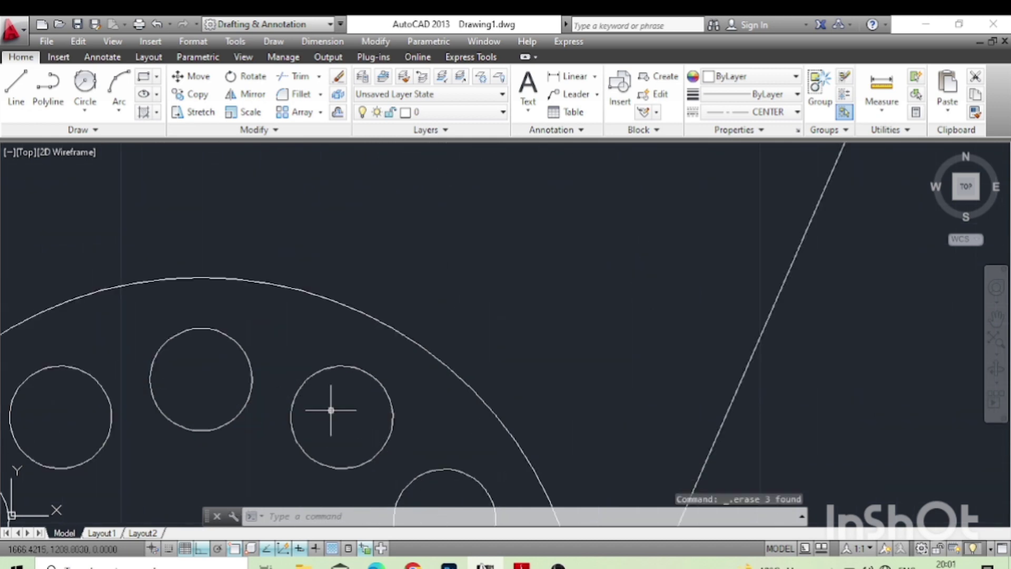
# Place the MECH.pdf window beside the AutoCAD drawing with the whole bracket in view and compare the two
pyautogui.scroll(-10, 343, 361)
pyautogui.moveTo(349, 354); pyautogui.dragTo(283, 320, button='middle')
pyautogui.scroll(2, 242, 283)
pyautogui.scroll(-2, 264, 283)
pyautogui.scroll(2, 279, 315)
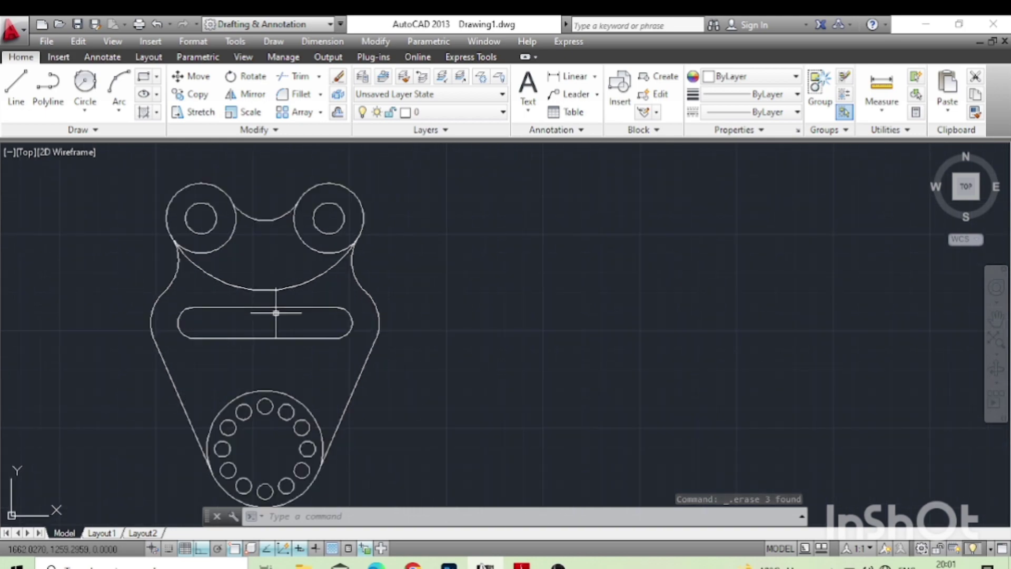
pyautogui.click(521, 566)
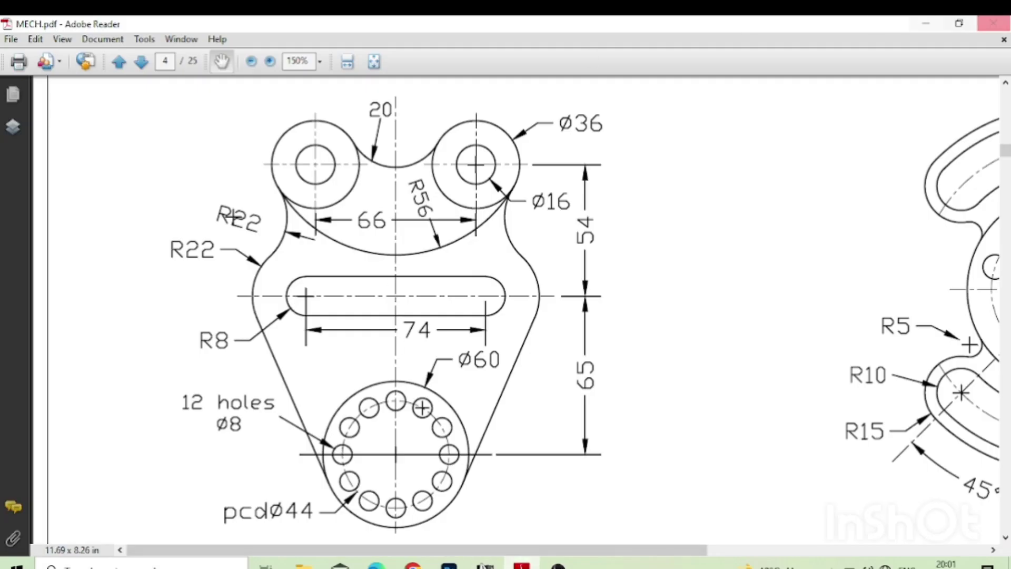
pyautogui.click(958, 24)
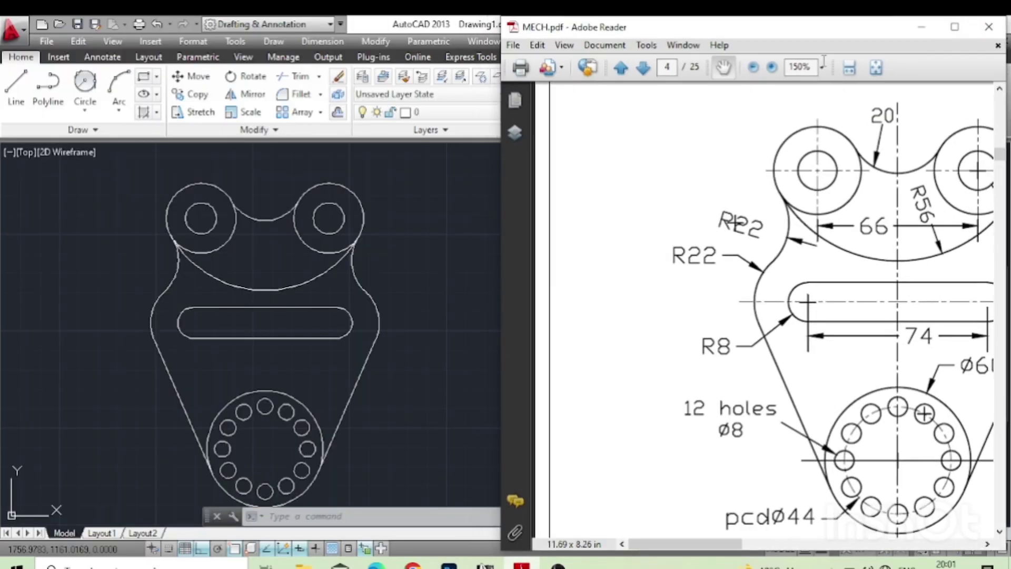
pyautogui.moveTo(845, 37)
pyautogui.mouseDown()
pyautogui.moveTo(737, 38)
pyautogui.moveTo(774, 43)
pyautogui.mouseUp()
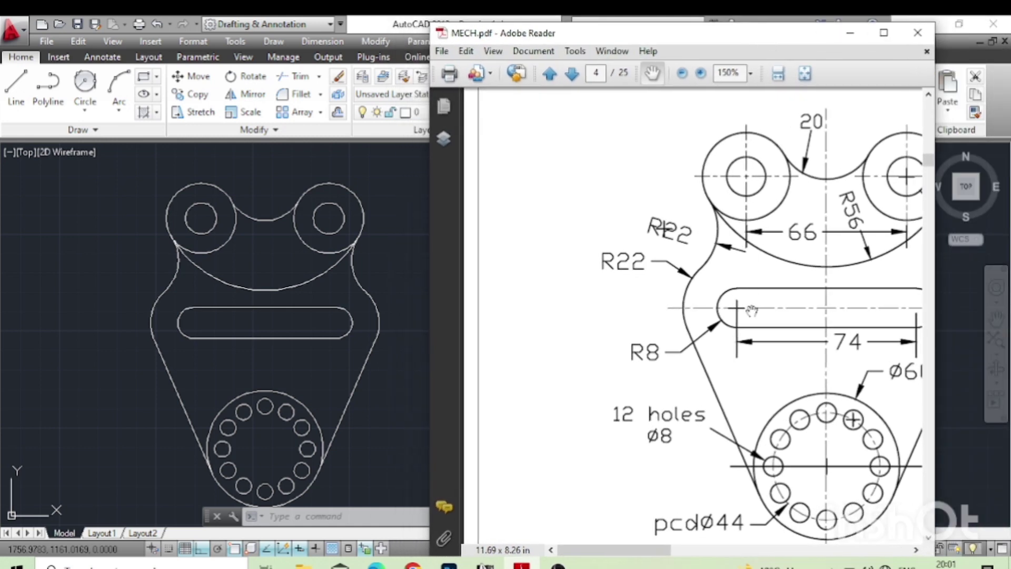
pyautogui.moveTo(751, 311); pyautogui.dragTo(634, 314)
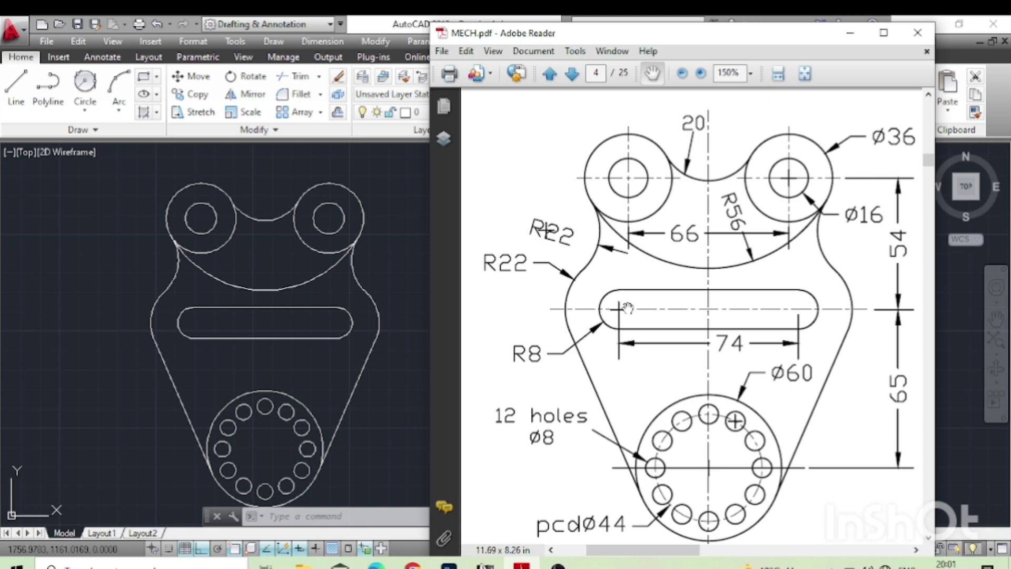